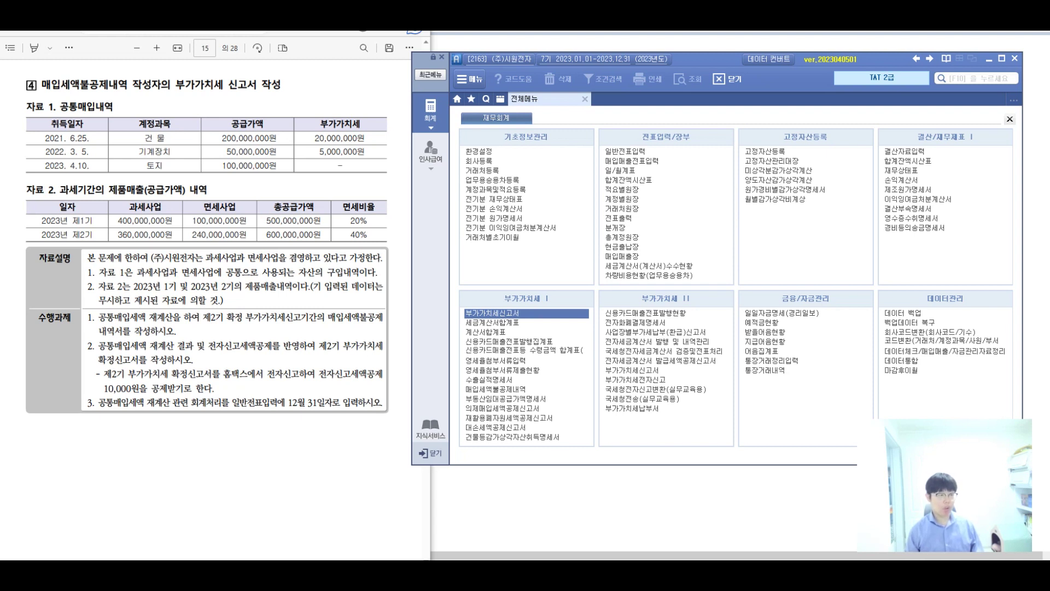
- Highlight the headings "자료 1. 공통매입내역" and "자료 2. 과세기간의 제품매출(공급가액) 내역" in yellow
{"action": "left_click_drag", "start_coordinate": [26, 106], "coordinate": [112, 106]}
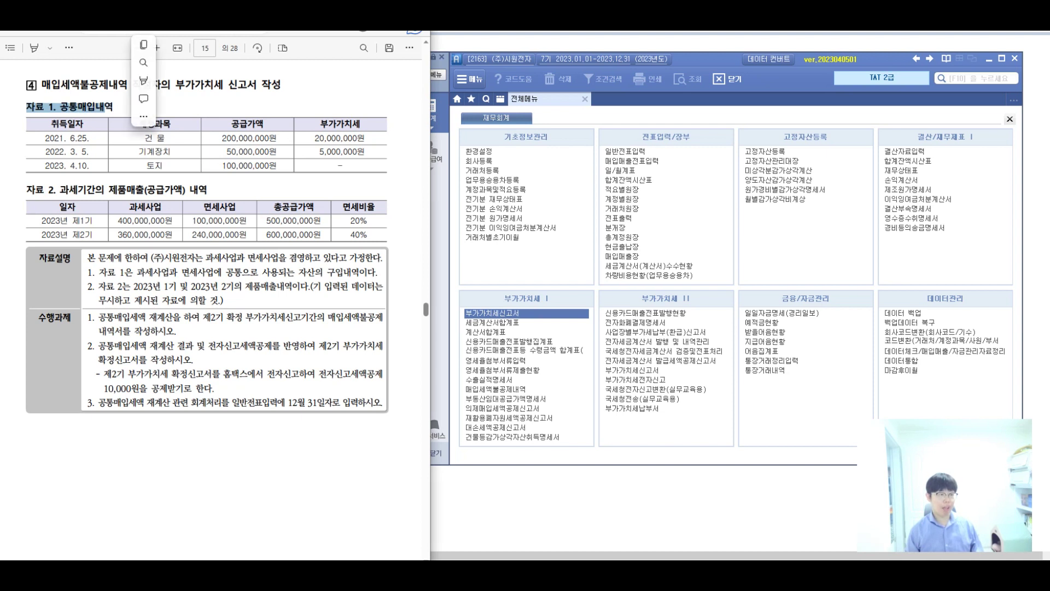
{"action": "left_click", "coordinate": [74, 107]}
{"action": "left_click_drag", "start_coordinate": [26, 107], "coordinate": [112, 107]}
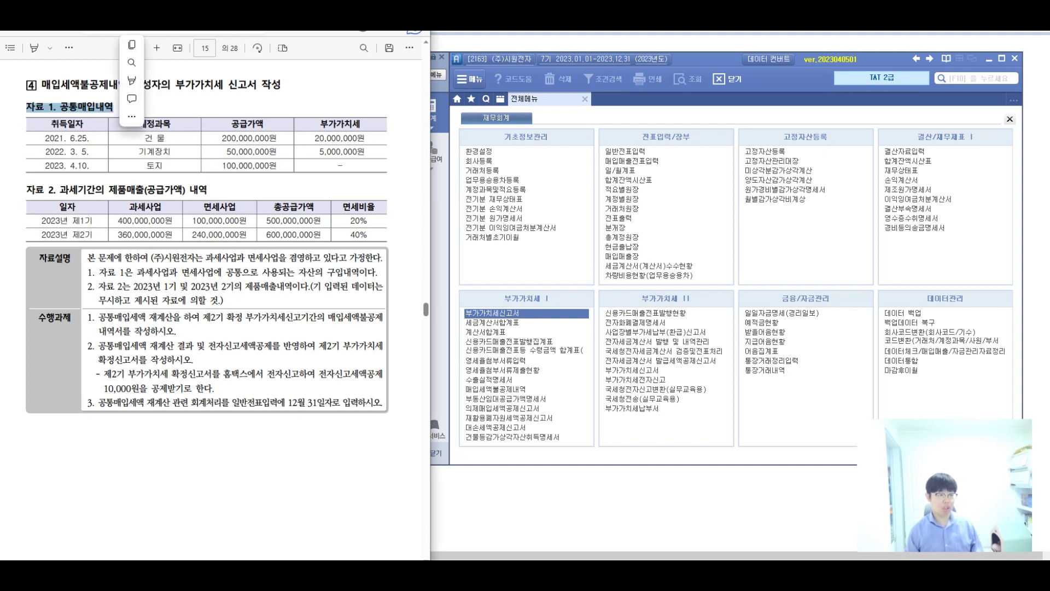
{"action": "mouse_move", "coordinate": [144, 81]}
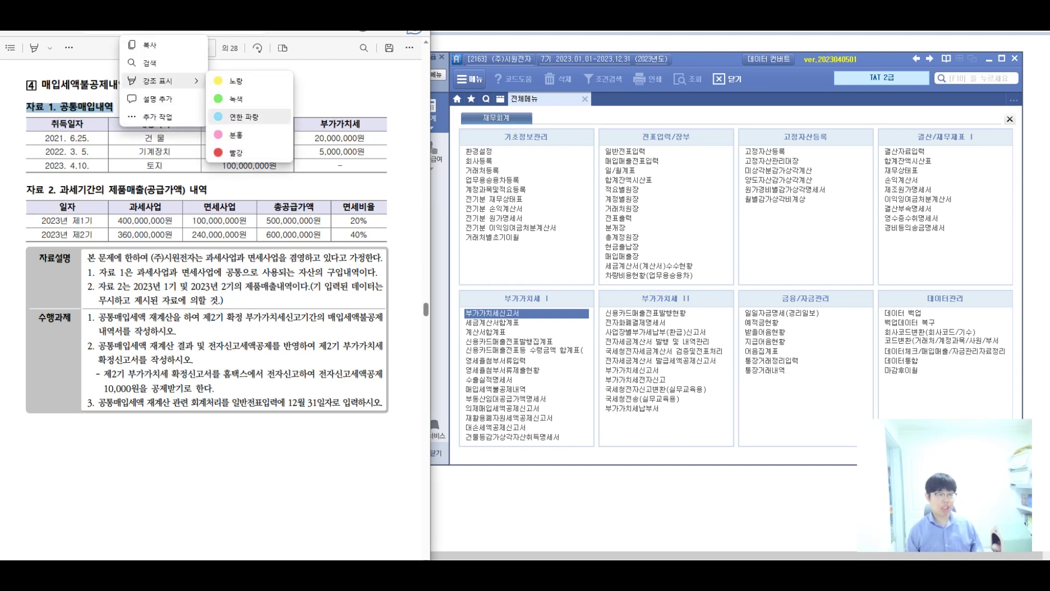
{"action": "left_click", "coordinate": [235, 81]}
{"action": "left_click_drag", "start_coordinate": [26, 190], "coordinate": [208, 189]}
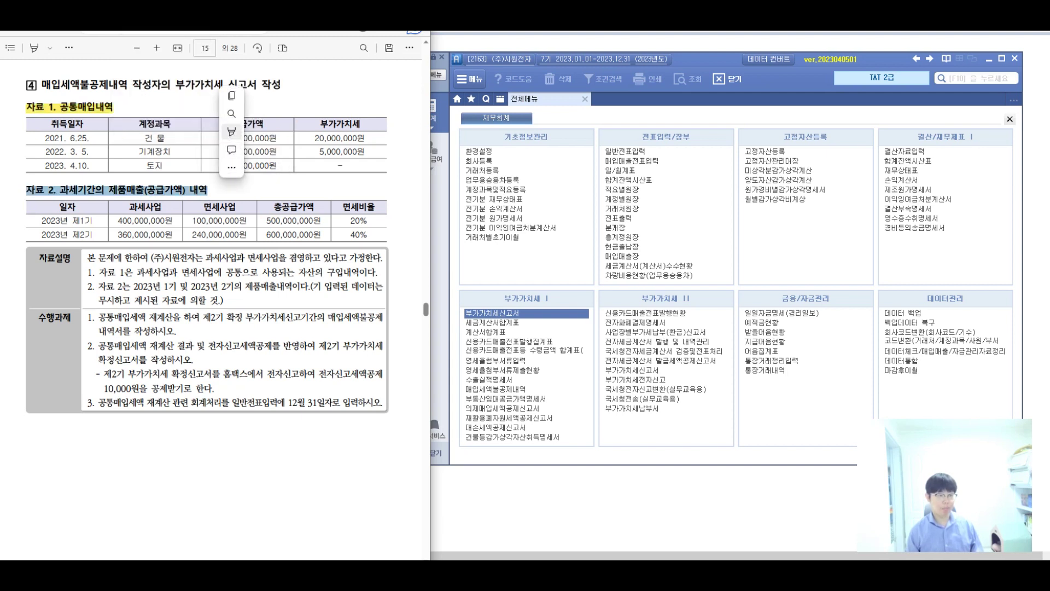
{"action": "left_click", "coordinate": [339, 134]}
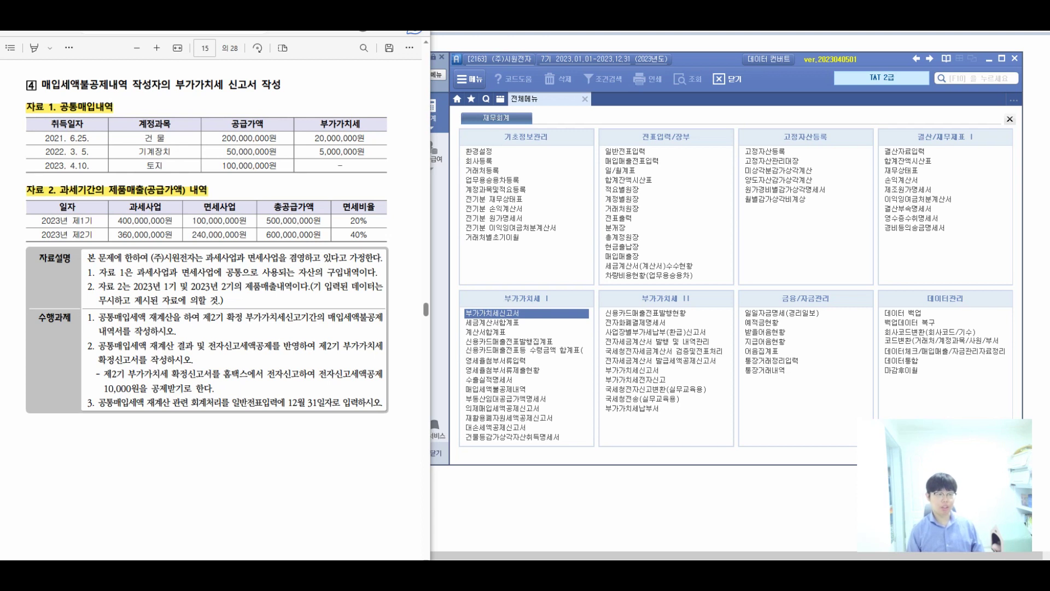
- Circle 공통 in the 자료 1 heading, handwrite "납부세액재계산" and "취지" beside it, and note "납부세액" with an arrow on the blank area
{"action": "mouse_move", "coordinate": [96, 84]}
{"action": "left_mouse_down"}
{"action": "mouse_move", "coordinate": [107, 79]}
{"action": "mouse_move", "coordinate": [78, 82]}
{"action": "mouse_move", "coordinate": [157, 116]}
{"action": "mouse_move", "coordinate": [173, 91]}
{"action": "mouse_move", "coordinate": [202, 109]}
{"action": "mouse_move", "coordinate": [248, 96]}
{"action": "mouse_move", "coordinate": [323, 112]}
{"action": "mouse_move", "coordinate": [377, 101]}
{"action": "mouse_move", "coordinate": [420, 128]}
{"action": "left_mouse_up"}
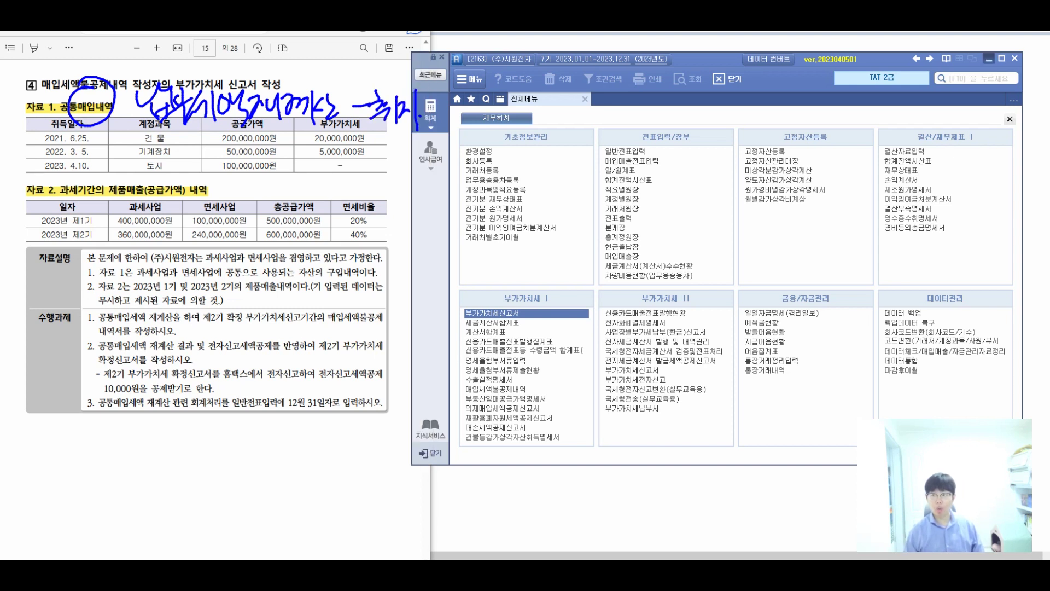
{"action": "left_click_drag", "start_coordinate": [428, 107], "coordinate": [529, 83]}
{"action": "mouse_move", "coordinate": [528, 65]}
{"action": "left_mouse_down"}
{"action": "mouse_move", "coordinate": [541, 61]}
{"action": "mouse_move", "coordinate": [539, 82]}
{"action": "left_mouse_up"}
{"action": "left_click_drag", "start_coordinate": [525, 88], "coordinate": [538, 101]}
{"action": "mouse_move", "coordinate": [543, 62]}
{"action": "left_mouse_down"}
{"action": "mouse_move", "coordinate": [567, 90]}
{"action": "mouse_move", "coordinate": [625, 94]}
{"action": "left_mouse_up"}
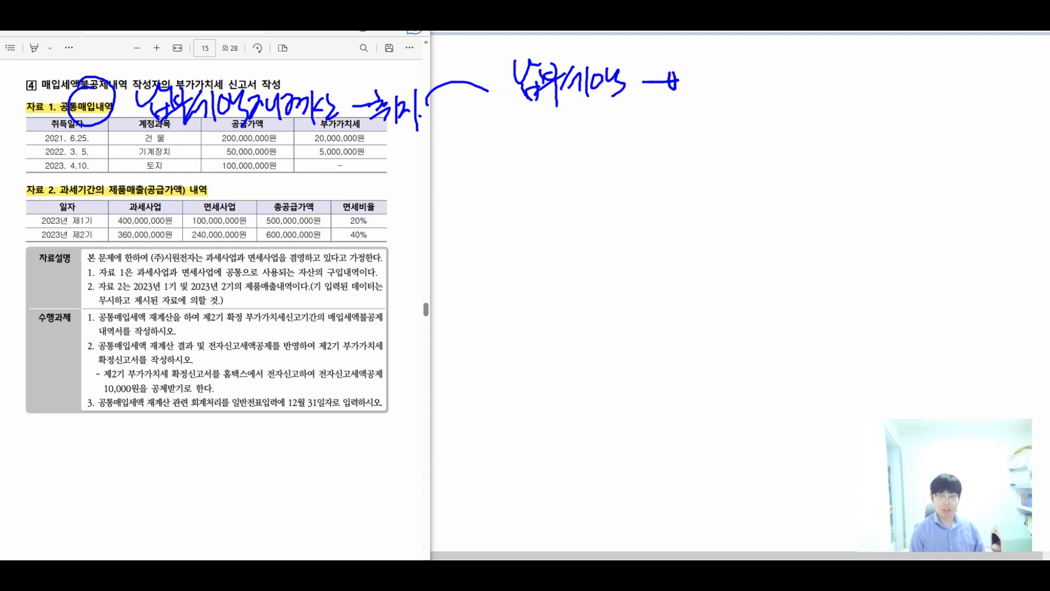
- Handwrite "공통매입정산" after the 납부세액 arrow and enclose it in an oval
{"action": "left_click_drag", "start_coordinate": [733, 87], "coordinate": [730, 97]}
{"action": "left_click_drag", "start_coordinate": [735, 65], "coordinate": [753, 69]}
{"action": "left_click_drag", "start_coordinate": [749, 82], "coordinate": [787, 96]}
{"action": "left_click_drag", "start_coordinate": [790, 70], "coordinate": [799, 81]}
{"action": "left_click_drag", "start_coordinate": [808, 59], "coordinate": [804, 94]}
{"action": "mouse_move", "coordinate": [804, 76]}
{"action": "left_mouse_down"}
{"action": "mouse_move", "coordinate": [817, 98]}
{"action": "mouse_move", "coordinate": [882, 94]}
{"action": "left_mouse_up"}
{"action": "mouse_move", "coordinate": [703, 96]}
{"action": "left_mouse_down"}
{"action": "mouse_move", "coordinate": [799, 102]}
{"action": "mouse_move", "coordinate": [763, 51]}
{"action": "mouse_move", "coordinate": [705, 97]}
{"action": "left_mouse_up"}
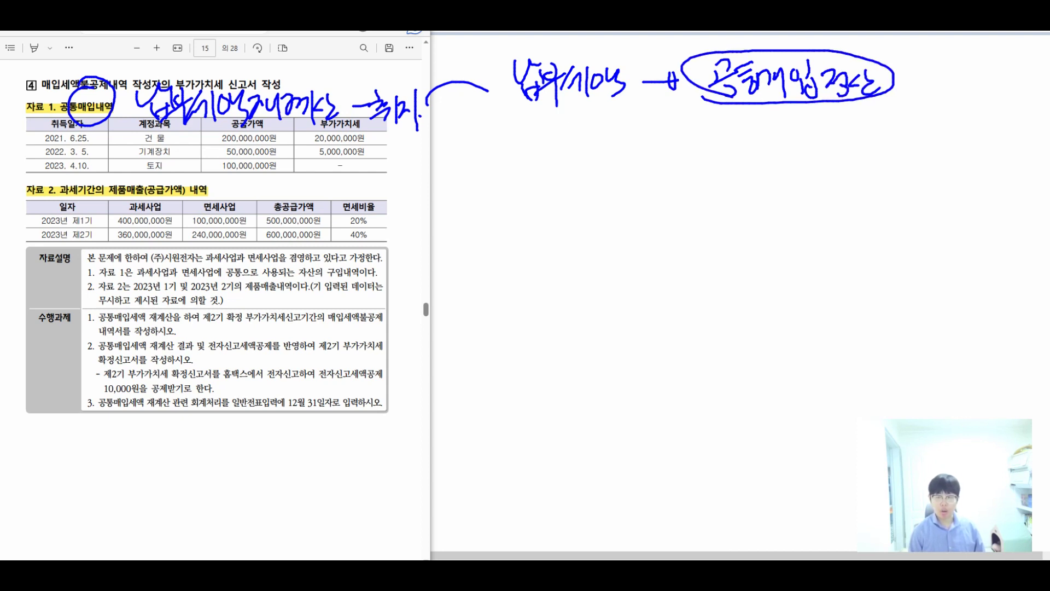
- Handwrite the stacked list of 과세, 면세 and 겸영 with the 구입 note beside it, under 공통매입정산
{"action": "left_click_drag", "start_coordinate": [678, 143], "coordinate": [679, 151]}
{"action": "left_click_drag", "start_coordinate": [669, 158], "coordinate": [688, 153]}
{"action": "left_click_drag", "start_coordinate": [690, 131], "coordinate": [693, 153]}
{"action": "left_click_drag", "start_coordinate": [700, 144], "coordinate": [712, 151]}
{"action": "mouse_move", "coordinate": [720, 129]}
{"action": "left_mouse_down"}
{"action": "mouse_move", "coordinate": [720, 157]}
{"action": "mouse_move", "coordinate": [700, 174]}
{"action": "left_mouse_up"}
{"action": "left_click_drag", "start_coordinate": [699, 164], "coordinate": [700, 182]}
{"action": "left_click_drag", "start_coordinate": [686, 182], "coordinate": [703, 183]}
{"action": "left_click_drag", "start_coordinate": [709, 175], "coordinate": [721, 180]}
{"action": "mouse_move", "coordinate": [727, 156]}
{"action": "left_mouse_down"}
{"action": "mouse_move", "coordinate": [727, 195]}
{"action": "mouse_move", "coordinate": [685, 216]}
{"action": "mouse_move", "coordinate": [735, 219]}
{"action": "left_mouse_up"}
{"action": "left_click_drag", "start_coordinate": [747, 156], "coordinate": [763, 183]}
{"action": "left_click_drag", "start_coordinate": [768, 164], "coordinate": [796, 174]}
- Draw an upper branch from the list and label it "과세: 부가세 O"
{"action": "mouse_move", "coordinate": [812, 164]}
{"action": "left_mouse_down"}
{"action": "mouse_move", "coordinate": [847, 141]}
{"action": "mouse_move", "coordinate": [885, 151]}
{"action": "left_mouse_up"}
{"action": "mouse_move", "coordinate": [889, 142]}
{"action": "left_mouse_down"}
{"action": "mouse_move", "coordinate": [900, 130]}
{"action": "mouse_move", "coordinate": [922, 159]}
{"action": "left_mouse_up"}
{"action": "left_click_drag", "start_coordinate": [925, 128], "coordinate": [930, 127]}
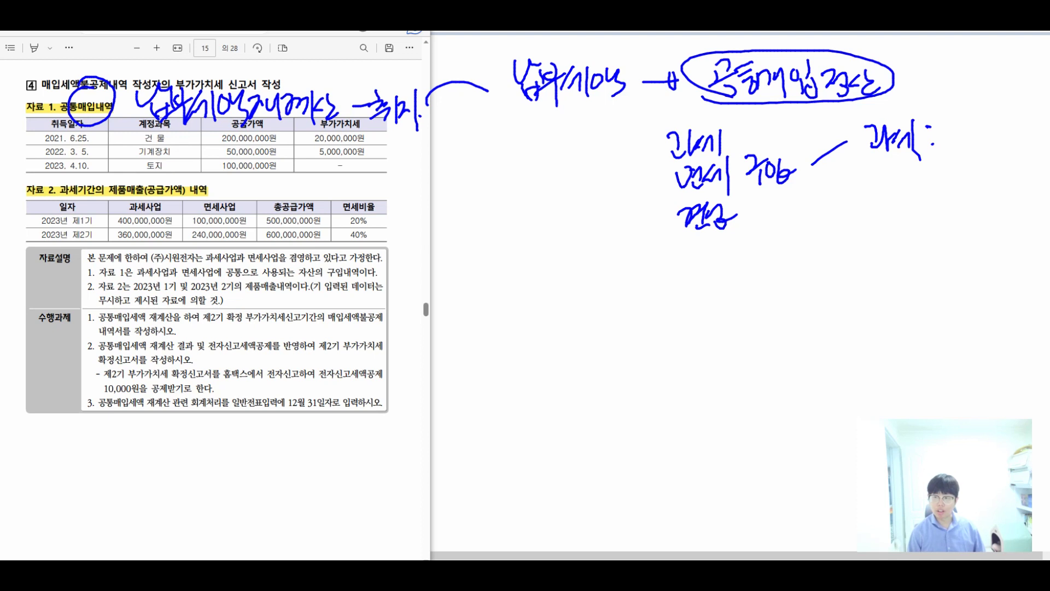
{"action": "left_click_drag", "start_coordinate": [966, 123], "coordinate": [967, 141]}
{"action": "left_click_drag", "start_coordinate": [956, 133], "coordinate": [967, 133]}
{"action": "left_click_drag", "start_coordinate": [943, 147], "coordinate": [994, 137]}
{"action": "mouse_move", "coordinate": [999, 129]}
{"action": "left_mouse_down"}
{"action": "mouse_move", "coordinate": [991, 149]}
{"action": "mouse_move", "coordinate": [1016, 155]}
{"action": "left_mouse_up"}
{"action": "left_click_drag", "start_coordinate": [1029, 131], "coordinate": [1028, 132]}
- Draw a lower branch from the list and label it "면세: 부가세 X"
{"action": "mouse_move", "coordinate": [819, 191]}
{"action": "left_mouse_down"}
{"action": "mouse_move", "coordinate": [851, 222]}
{"action": "mouse_move", "coordinate": [874, 217]}
{"action": "left_mouse_up"}
{"action": "mouse_move", "coordinate": [874, 194]}
{"action": "left_mouse_down"}
{"action": "mouse_move", "coordinate": [876, 217]}
{"action": "mouse_move", "coordinate": [915, 210]}
{"action": "left_mouse_up"}
{"action": "mouse_move", "coordinate": [923, 190]}
{"action": "left_mouse_down"}
{"action": "mouse_move", "coordinate": [927, 222]}
{"action": "mouse_move", "coordinate": [939, 203]}
{"action": "left_mouse_up"}
{"action": "left_click_drag", "start_coordinate": [938, 213], "coordinate": [955, 201]}
{"action": "left_click_drag", "start_coordinate": [956, 189], "coordinate": [967, 200]}
{"action": "left_click_drag", "start_coordinate": [955, 200], "coordinate": [968, 200]}
{"action": "left_click_drag", "start_coordinate": [951, 207], "coordinate": [971, 205]}
{"action": "mouse_move", "coordinate": [961, 206]}
{"action": "left_mouse_down"}
{"action": "mouse_move", "coordinate": [962, 216]}
{"action": "mouse_move", "coordinate": [991, 209]}
{"action": "left_mouse_up"}
{"action": "left_click_drag", "start_coordinate": [1006, 193], "coordinate": [1012, 217]}
{"action": "left_click_drag", "start_coordinate": [1017, 187], "coordinate": [1036, 210]}
{"action": "left_click_drag", "start_coordinate": [1034, 187], "coordinate": [1018, 211]}
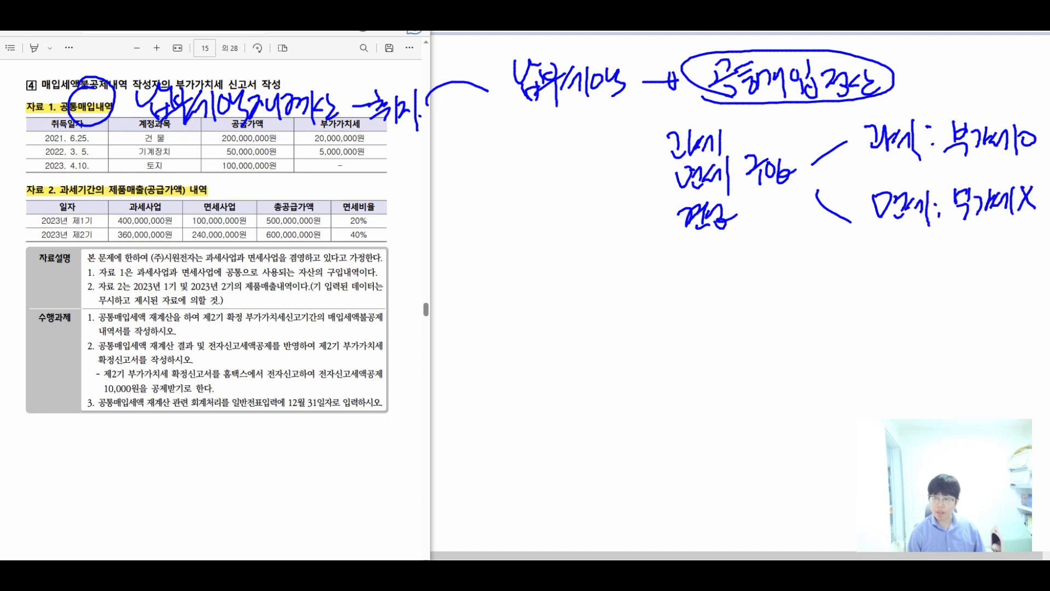
- Handwrite "(불공)" in parentheses beneath the 면세 branch
{"action": "left_click_drag", "start_coordinate": [960, 247], "coordinate": [961, 255]}
{"action": "left_click_drag", "start_coordinate": [942, 260], "coordinate": [974, 257]}
{"action": "left_click_drag", "start_coordinate": [978, 233], "coordinate": [986, 239]}
{"action": "left_click_drag", "start_coordinate": [972, 249], "coordinate": [987, 246]}
{"action": "left_click_drag", "start_coordinate": [989, 247], "coordinate": [989, 259]}
{"action": "left_click_drag", "start_coordinate": [998, 230], "coordinate": [1000, 262]}
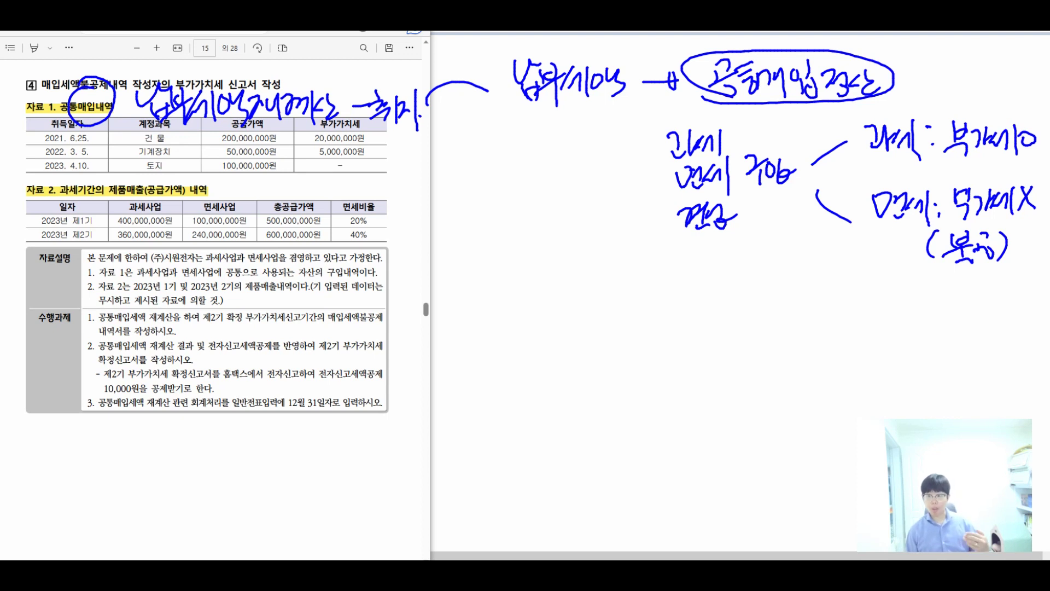
- Underline 납부세액 and draw a long downward arrow beneath it
{"action": "left_click_drag", "start_coordinate": [517, 127], "coordinate": [635, 122]}
{"action": "left_click_drag", "start_coordinate": [566, 145], "coordinate": [563, 306]}
{"action": "left_click_drag", "start_coordinate": [557, 286], "coordinate": [581, 285]}
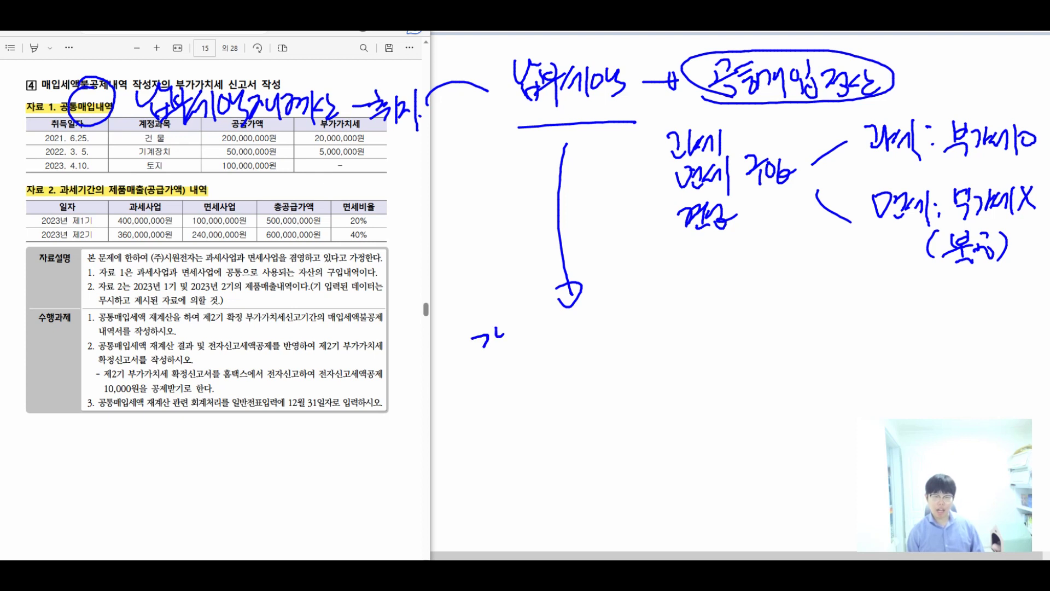
- Handwrite "감가상각대상 자산" below the downward arrow and "감가상각비" under it
{"action": "left_click_drag", "start_coordinate": [515, 336], "coordinate": [525, 352]}
{"action": "left_click_drag", "start_coordinate": [529, 330], "coordinate": [527, 353]}
{"action": "left_click_drag", "start_coordinate": [531, 338], "coordinate": [564, 330]}
{"action": "left_click_drag", "start_coordinate": [569, 330], "coordinate": [604, 348]}
{"action": "mouse_move", "coordinate": [605, 331]}
{"action": "left_mouse_down"}
{"action": "mouse_move", "coordinate": [612, 353]}
{"action": "mouse_move", "coordinate": [623, 344]}
{"action": "left_mouse_up"}
{"action": "mouse_move", "coordinate": [624, 327]}
{"action": "left_mouse_down"}
{"action": "mouse_move", "coordinate": [635, 353]}
{"action": "mouse_move", "coordinate": [663, 350]}
{"action": "left_mouse_up"}
{"action": "mouse_move", "coordinate": [663, 332]}
{"action": "left_mouse_down"}
{"action": "mouse_move", "coordinate": [674, 344]}
{"action": "mouse_move", "coordinate": [699, 342]}
{"action": "left_mouse_up"}
{"action": "mouse_move", "coordinate": [496, 387]}
{"action": "left_mouse_down"}
{"action": "mouse_move", "coordinate": [541, 411]}
{"action": "mouse_move", "coordinate": [594, 388]}
{"action": "mouse_move", "coordinate": [603, 412]}
{"action": "mouse_move", "coordinate": [619, 402]}
{"action": "left_mouse_up"}
{"action": "left_click_drag", "start_coordinate": [623, 380], "coordinate": [625, 419]}
- Circle 감가상각비, handwrite "과세 판매" and "면세 판매" below it, and circle the 면세 line
{"action": "mouse_move", "coordinate": [497, 382]}
{"action": "left_mouse_down"}
{"action": "mouse_move", "coordinate": [530, 442]}
{"action": "mouse_move", "coordinate": [526, 474]}
{"action": "left_mouse_up"}
{"action": "mouse_move", "coordinate": [527, 452]}
{"action": "left_mouse_down"}
{"action": "mouse_move", "coordinate": [548, 470]}
{"action": "mouse_move", "coordinate": [562, 466]}
{"action": "left_mouse_up"}
{"action": "left_click_drag", "start_coordinate": [567, 447], "coordinate": [572, 480]}
{"action": "left_click_drag", "start_coordinate": [601, 444], "coordinate": [614, 464]}
{"action": "mouse_move", "coordinate": [613, 444]}
{"action": "left_mouse_down"}
{"action": "mouse_move", "coordinate": [627, 461]}
{"action": "mouse_move", "coordinate": [639, 437]}
{"action": "left_mouse_up"}
{"action": "left_click_drag", "start_coordinate": [643, 440], "coordinate": [645, 472]}
{"action": "left_click_drag", "start_coordinate": [553, 491], "coordinate": [547, 510]}
{"action": "left_click_drag", "start_coordinate": [563, 502], "coordinate": [568, 501]}
{"action": "mouse_move", "coordinate": [574, 485]}
{"action": "left_mouse_down"}
{"action": "mouse_move", "coordinate": [578, 520]}
{"action": "mouse_move", "coordinate": [641, 500]}
{"action": "left_mouse_up"}
{"action": "left_click_drag", "start_coordinate": [643, 481], "coordinate": [654, 505]}
{"action": "mouse_move", "coordinate": [563, 492]}
{"action": "left_mouse_down"}
{"action": "mouse_move", "coordinate": [645, 511]}
{"action": "mouse_move", "coordinate": [573, 466]}
{"action": "left_mouse_up"}
- Link the circled 감가상각비 and 면세 notes with a bracket to a circled handwritten "불공제!"
{"action": "left_click_drag", "start_coordinate": [683, 405], "coordinate": [687, 471]}
{"action": "left_click_drag", "start_coordinate": [680, 460], "coordinate": [682, 497]}
{"action": "left_click_drag", "start_coordinate": [742, 432], "coordinate": [744, 455]}
{"action": "left_click", "coordinate": [737, 471]}
{"action": "left_click_drag", "start_coordinate": [724, 461], "coordinate": [751, 452]}
{"action": "left_click_drag", "start_coordinate": [759, 454], "coordinate": [768, 469]}
{"action": "left_click_drag", "start_coordinate": [809, 424], "coordinate": [811, 447]}
{"action": "left_click", "coordinate": [812, 455]}
{"action": "mouse_move", "coordinate": [828, 468]}
{"action": "left_mouse_down"}
{"action": "mouse_move", "coordinate": [769, 491]}
{"action": "mouse_move", "coordinate": [836, 465]}
{"action": "left_mouse_up"}
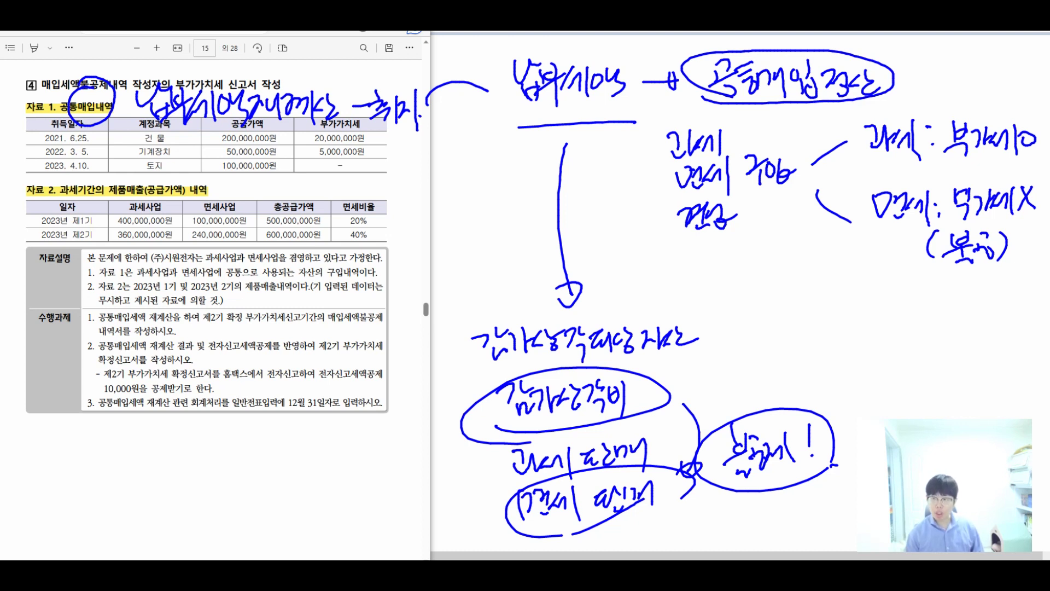
- Clear all handwritten annotations and draw a bracket beside the 자료 1 table with an arrow to the blank area
{"action": "key", "text": "e"}
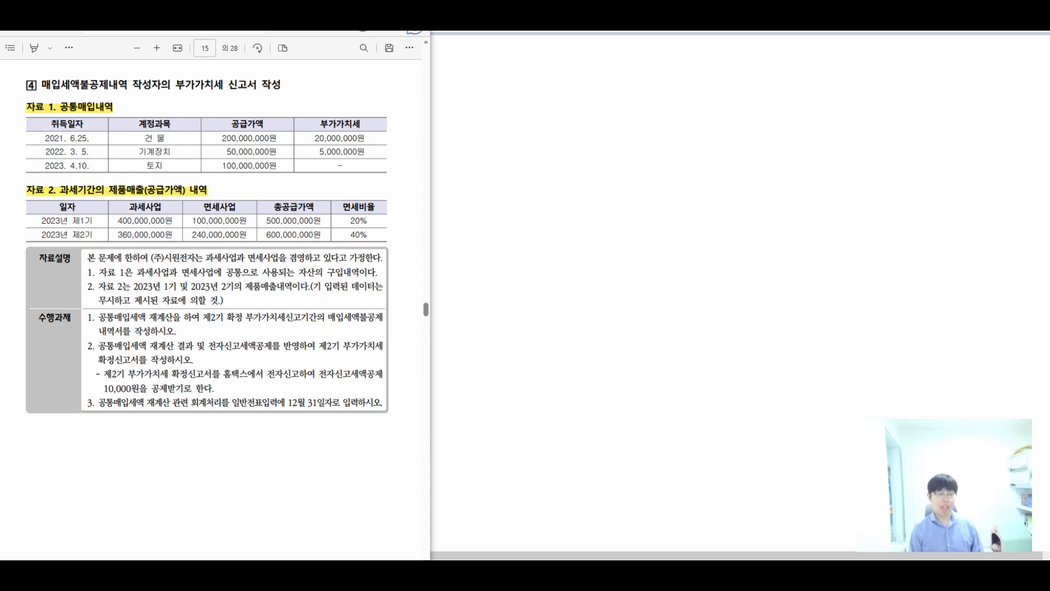
{"action": "left_click_drag", "start_coordinate": [389, 96], "coordinate": [394, 201]}
{"action": "mouse_move", "coordinate": [424, 132]}
{"action": "left_mouse_down"}
{"action": "mouse_move", "coordinate": [473, 122]}
{"action": "mouse_move", "coordinate": [471, 131]}
{"action": "left_mouse_up"}
- Handwrite "감가상각대상 자산" at the head of the blank area
{"action": "mouse_move", "coordinate": [509, 78]}
{"action": "left_mouse_down"}
{"action": "mouse_move", "coordinate": [514, 103]}
{"action": "mouse_move", "coordinate": [560, 96]}
{"action": "left_mouse_up"}
{"action": "mouse_move", "coordinate": [566, 75]}
{"action": "left_mouse_down"}
{"action": "mouse_move", "coordinate": [565, 107]}
{"action": "mouse_move", "coordinate": [600, 97]}
{"action": "left_mouse_up"}
{"action": "left_click_drag", "start_coordinate": [609, 75], "coordinate": [617, 107]}
{"action": "mouse_move", "coordinate": [622, 93]}
{"action": "left_mouse_down"}
{"action": "mouse_move", "coordinate": [650, 76]}
{"action": "mouse_move", "coordinate": [671, 94]}
{"action": "mouse_move", "coordinate": [707, 97]}
{"action": "left_mouse_up"}
{"action": "mouse_move", "coordinate": [717, 77]}
{"action": "left_mouse_down"}
{"action": "mouse_move", "coordinate": [720, 96]}
{"action": "mouse_move", "coordinate": [737, 93]}
{"action": "left_mouse_up"}
{"action": "left_click_drag", "start_coordinate": [739, 72], "coordinate": [762, 94]}
- Handwrite "토지 X (면세) 제외" beneath the 감가상각대상 자산 heading
{"action": "left_click_drag", "start_coordinate": [514, 132], "coordinate": [535, 135]}
{"action": "left_click_drag", "start_coordinate": [522, 143], "coordinate": [545, 158]}
{"action": "mouse_move", "coordinate": [541, 141]}
{"action": "left_mouse_down"}
{"action": "mouse_move", "coordinate": [562, 140]}
{"action": "mouse_move", "coordinate": [568, 177]}
{"action": "left_mouse_up"}
{"action": "left_click_drag", "start_coordinate": [575, 141], "coordinate": [594, 161]}
{"action": "left_click_drag", "start_coordinate": [590, 142], "coordinate": [573, 164]}
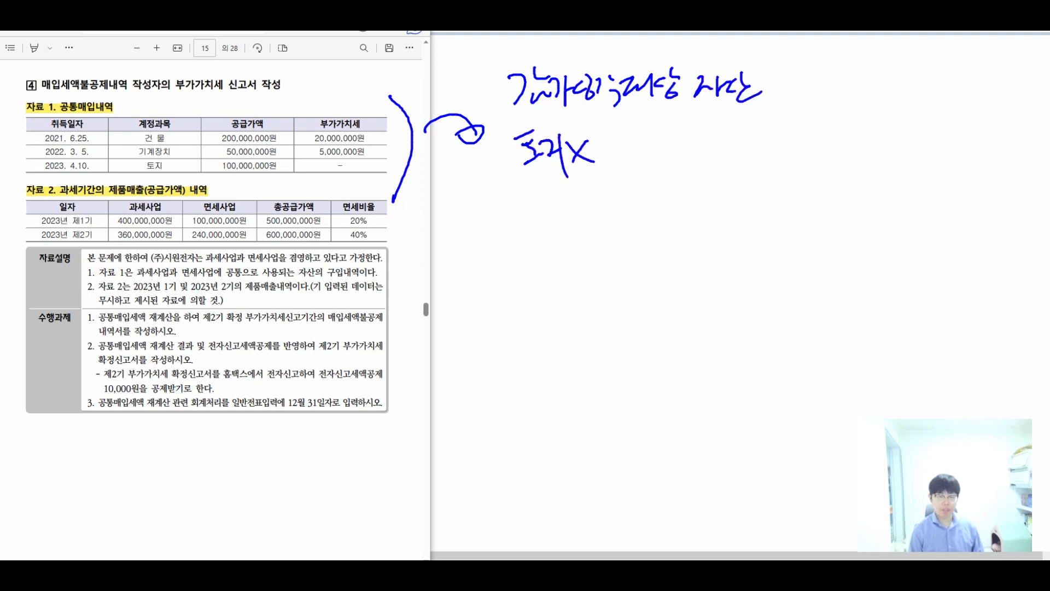
{"action": "left_click_drag", "start_coordinate": [622, 128], "coordinate": [623, 159]}
{"action": "mouse_move", "coordinate": [631, 129]}
{"action": "left_mouse_down"}
{"action": "mouse_move", "coordinate": [635, 156]}
{"action": "mouse_move", "coordinate": [660, 151]}
{"action": "left_mouse_up"}
{"action": "left_click_drag", "start_coordinate": [647, 154], "coordinate": [673, 156]}
{"action": "left_click_drag", "start_coordinate": [684, 130], "coordinate": [685, 156]}
{"action": "left_click_drag", "start_coordinate": [694, 130], "coordinate": [695, 140]}
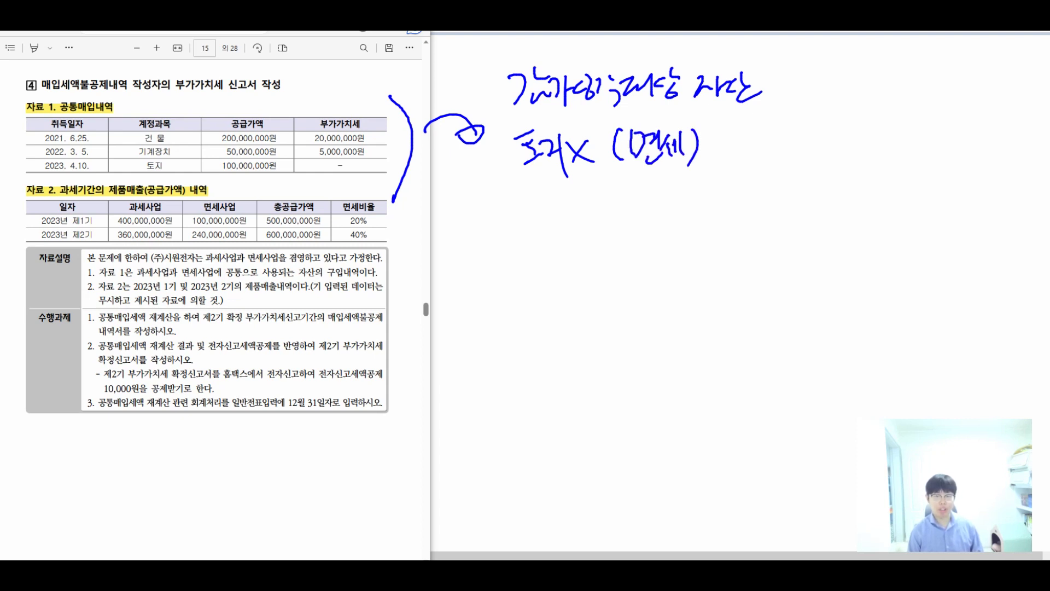
{"action": "mouse_move", "coordinate": [711, 129]}
{"action": "left_mouse_down"}
{"action": "mouse_move", "coordinate": [721, 150]}
{"action": "mouse_move", "coordinate": [737, 149]}
{"action": "left_mouse_up"}
{"action": "left_click_drag", "start_coordinate": [740, 127], "coordinate": [741, 153]}
{"action": "mouse_move", "coordinate": [745, 125]}
{"action": "left_mouse_down"}
{"action": "mouse_move", "coordinate": [748, 154]}
{"action": "mouse_move", "coordinate": [756, 133]}
{"action": "left_mouse_up"}
{"action": "left_click_drag", "start_coordinate": [766, 127], "coordinate": [767, 156]}
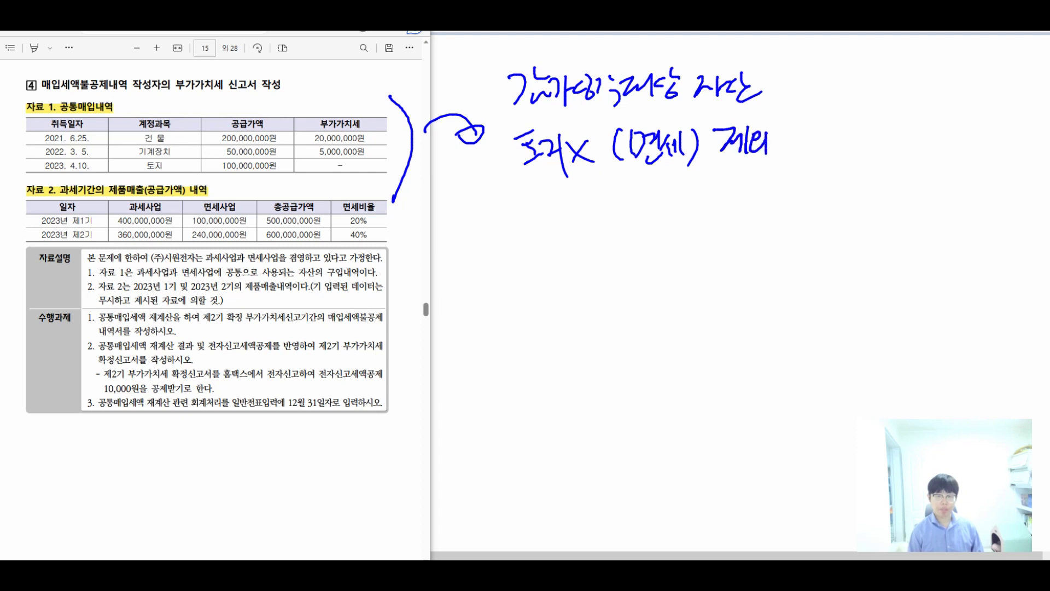
- Handwrite the depreciable asset examples "건물, 구축물, 차량, 기계, 비품 등" on the line below 토지
{"action": "left_click_drag", "start_coordinate": [516, 212], "coordinate": [529, 229]}
{"action": "left_click_drag", "start_coordinate": [550, 201], "coordinate": [574, 234]}
{"action": "mouse_move", "coordinate": [608, 196]}
{"action": "left_mouse_down"}
{"action": "mouse_move", "coordinate": [643, 213]}
{"action": "mouse_move", "coordinate": [636, 232]}
{"action": "mouse_move", "coordinate": [668, 220]}
{"action": "mouse_move", "coordinate": [687, 228]}
{"action": "left_mouse_up"}
{"action": "mouse_move", "coordinate": [730, 192]}
{"action": "left_mouse_down"}
{"action": "mouse_move", "coordinate": [765, 222]}
{"action": "mouse_move", "coordinate": [793, 210]}
{"action": "mouse_move", "coordinate": [841, 216]}
{"action": "left_mouse_up"}
{"action": "left_click", "coordinate": [808, 208]}
{"action": "left_click_drag", "start_coordinate": [851, 187], "coordinate": [853, 221]}
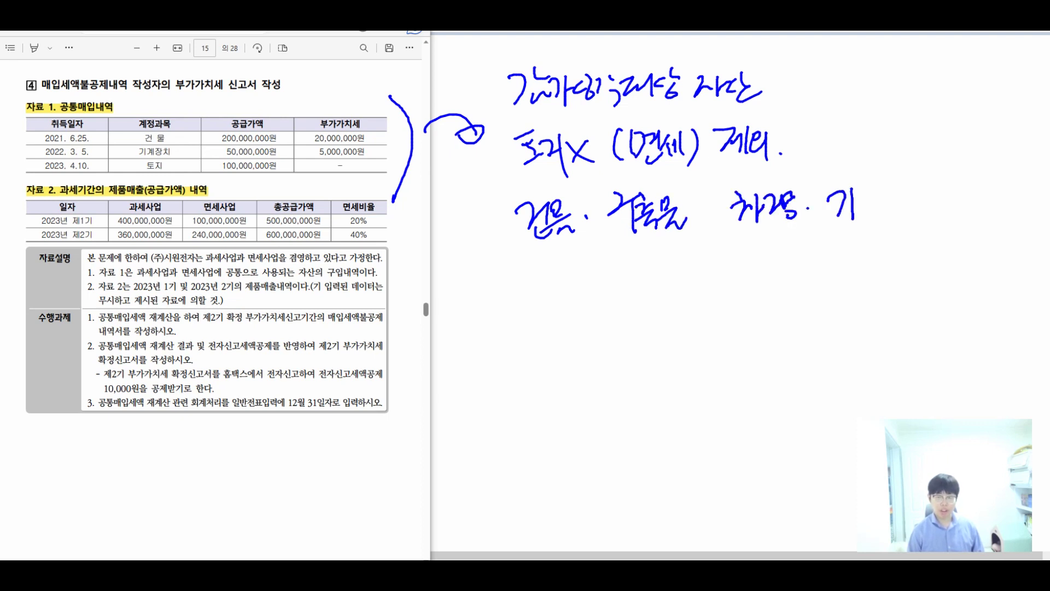
{"action": "left_click", "coordinate": [908, 208]}
{"action": "mouse_move", "coordinate": [891, 188]}
{"action": "left_mouse_down"}
{"action": "mouse_move", "coordinate": [893, 222]}
{"action": "mouse_move", "coordinate": [938, 211]}
{"action": "mouse_move", "coordinate": [948, 223]}
{"action": "left_mouse_up"}
{"action": "left_click_drag", "start_coordinate": [950, 187], "coordinate": [973, 210]}
{"action": "left_click_drag", "start_coordinate": [957, 211], "coordinate": [1016, 208]}
{"action": "left_click_drag", "start_coordinate": [1006, 212], "coordinate": [1005, 222]}
{"action": "left_click", "coordinate": [1025, 219]}
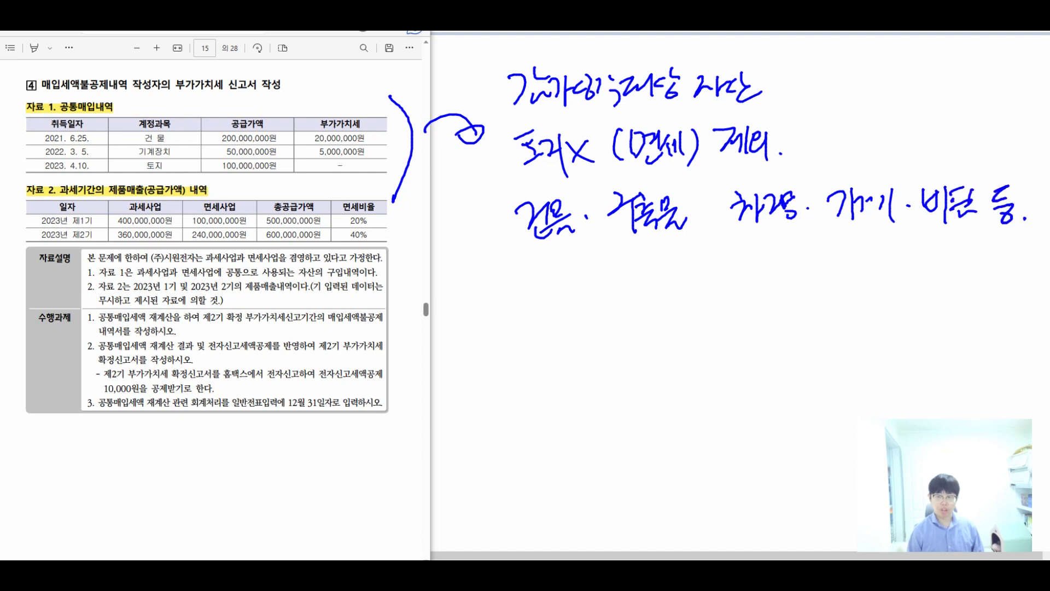
- Star and underline the asset examples, then handwrite 과세 and 면세 stacked beneath the line
{"action": "mouse_move", "coordinate": [472, 231]}
{"action": "left_mouse_down"}
{"action": "mouse_move", "coordinate": [501, 225]}
{"action": "mouse_move", "coordinate": [505, 243]}
{"action": "mouse_move", "coordinate": [1002, 241]}
{"action": "left_mouse_up"}
{"action": "mouse_move", "coordinate": [564, 286]}
{"action": "left_mouse_down"}
{"action": "mouse_move", "coordinate": [580, 307]}
{"action": "mouse_move", "coordinate": [612, 304]}
{"action": "left_mouse_up"}
{"action": "left_click_drag", "start_coordinate": [618, 283], "coordinate": [619, 311]}
{"action": "left_click_drag", "start_coordinate": [568, 331], "coordinate": [569, 353]}
{"action": "mouse_move", "coordinate": [574, 329]}
{"action": "left_mouse_down"}
{"action": "mouse_move", "coordinate": [596, 332]}
{"action": "mouse_move", "coordinate": [602, 353]}
{"action": "mouse_move", "coordinate": [626, 346]}
{"action": "left_mouse_up"}
{"action": "left_click_drag", "start_coordinate": [629, 327], "coordinate": [636, 361]}
- Draw an arrow pointing to the circled 면세 note and label it "제외!"
{"action": "mouse_move", "coordinate": [640, 288]}
{"action": "left_mouse_down"}
{"action": "mouse_move", "coordinate": [646, 339]}
{"action": "mouse_move", "coordinate": [648, 322]}
{"action": "mouse_move", "coordinate": [787, 323]}
{"action": "left_mouse_up"}
{"action": "left_click_drag", "start_coordinate": [690, 330], "coordinate": [694, 351]}
{"action": "left_click_drag", "start_coordinate": [801, 308], "coordinate": [827, 334]}
{"action": "mouse_move", "coordinate": [838, 305]}
{"action": "left_mouse_down"}
{"action": "mouse_move", "coordinate": [842, 337]}
{"action": "mouse_move", "coordinate": [855, 331]}
{"action": "left_mouse_up"}
{"action": "mouse_move", "coordinate": [861, 306]}
{"action": "left_mouse_down"}
{"action": "mouse_move", "coordinate": [868, 335]}
{"action": "mouse_move", "coordinate": [884, 321]}
{"action": "left_mouse_up"}
{"action": "left_click", "coordinate": [885, 333]}
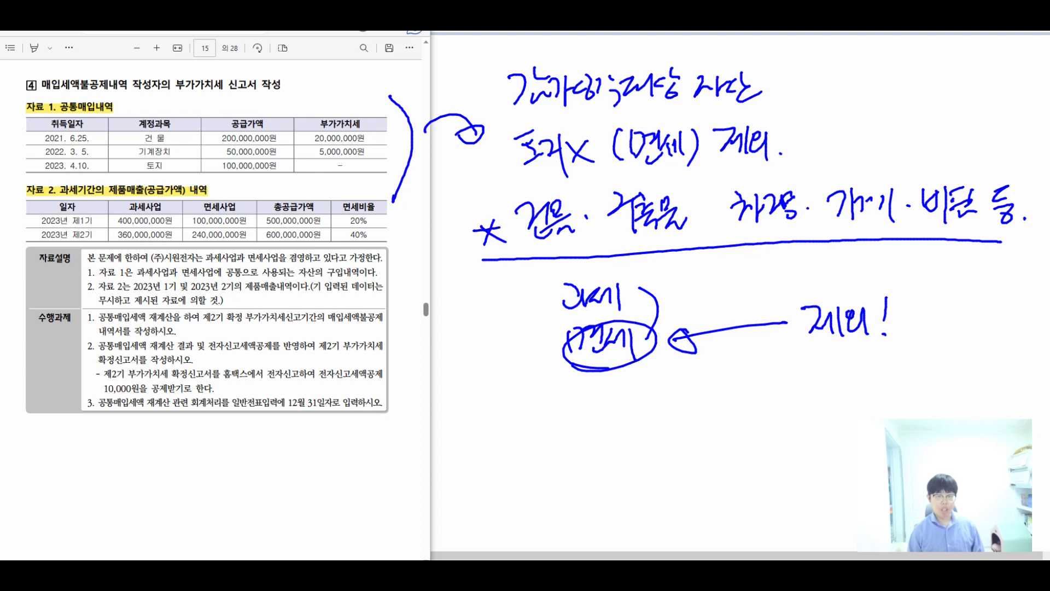
- Handwrite "상각" followed by "건물, 구축물" on a new line below the 과세 and 면세 notes
{"action": "mouse_move", "coordinate": [455, 403]}
{"action": "left_mouse_down"}
{"action": "mouse_move", "coordinate": [442, 435]}
{"action": "mouse_move", "coordinate": [474, 440]}
{"action": "mouse_move", "coordinate": [502, 404]}
{"action": "mouse_move", "coordinate": [507, 451]}
{"action": "left_mouse_up"}
{"action": "left_click_drag", "start_coordinate": [551, 409], "coordinate": [563, 438]}
{"action": "left_click_drag", "start_coordinate": [569, 406], "coordinate": [591, 440]}
{"action": "left_click_drag", "start_coordinate": [589, 404], "coordinate": [607, 438]}
{"action": "left_click_drag", "start_coordinate": [593, 437], "coordinate": [613, 440]}
{"action": "left_click", "coordinate": [618, 427]}
{"action": "mouse_move", "coordinate": [633, 404]}
{"action": "left_mouse_down"}
{"action": "mouse_move", "coordinate": [657, 435]}
{"action": "mouse_move", "coordinate": [670, 424]}
{"action": "mouse_move", "coordinate": [676, 435]}
{"action": "left_mouse_up"}
{"action": "left_click_drag", "start_coordinate": [675, 408], "coordinate": [690, 419]}
{"action": "mouse_move", "coordinate": [668, 432]}
{"action": "left_mouse_down"}
{"action": "mouse_move", "coordinate": [698, 409]}
{"action": "mouse_move", "coordinate": [710, 417]}
{"action": "left_mouse_up"}
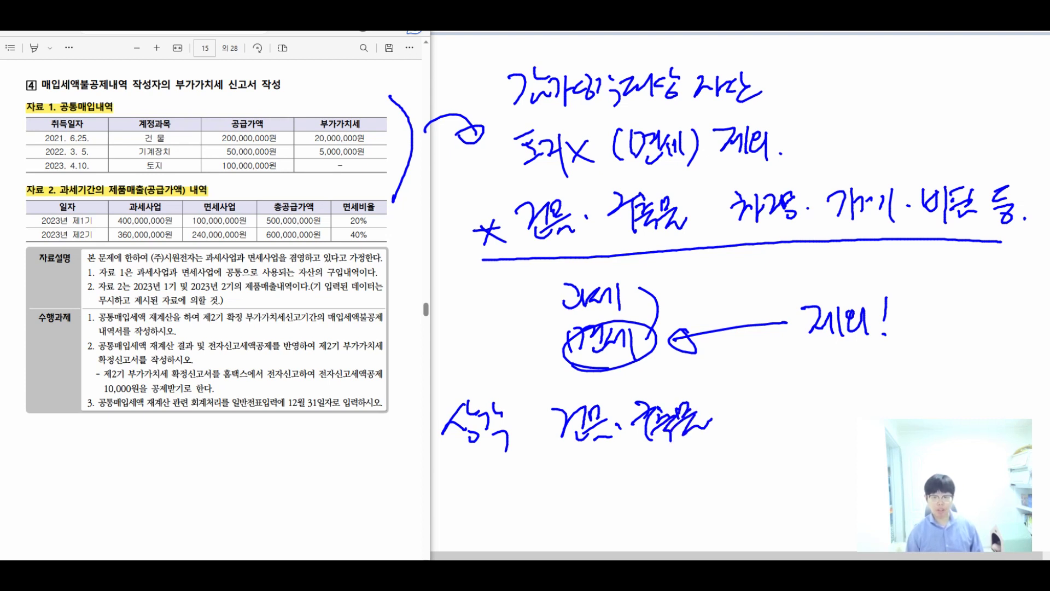
- Handwrite "5%씩 상각" as the depreciation rate beside 건물 and 구축물
{"action": "left_click_drag", "start_coordinate": [753, 394], "coordinate": [766, 421]}
{"action": "mouse_move", "coordinate": [760, 396]}
{"action": "left_mouse_down"}
{"action": "mouse_move", "coordinate": [775, 395]}
{"action": "mouse_move", "coordinate": [788, 425]}
{"action": "left_mouse_up"}
{"action": "left_click_drag", "start_coordinate": [795, 405], "coordinate": [837, 413]}
{"action": "left_click_drag", "start_coordinate": [829, 399], "coordinate": [856, 423]}
{"action": "mouse_move", "coordinate": [904, 386]}
{"action": "left_mouse_down"}
{"action": "mouse_move", "coordinate": [882, 409]}
{"action": "mouse_move", "coordinate": [901, 408]}
{"action": "left_mouse_up"}
{"action": "left_click_drag", "start_coordinate": [907, 381], "coordinate": [909, 406]}
{"action": "left_click_drag", "start_coordinate": [909, 394], "coordinate": [924, 398]}
{"action": "left_click_drag", "start_coordinate": [928, 381], "coordinate": [936, 396]}
{"action": "left_click_drag", "start_coordinate": [923, 401], "coordinate": [936, 413]}
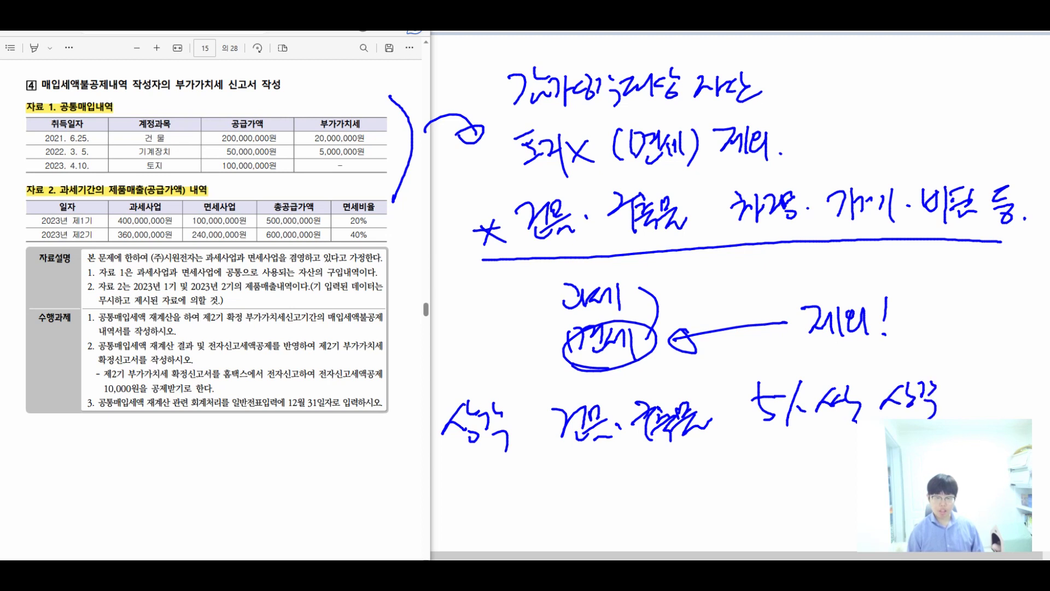
- Handwrite "기타유형자산" on a new line below 건물, 구축물
{"action": "left_click_drag", "start_coordinate": [569, 476], "coordinate": [587, 503]}
{"action": "mouse_move", "coordinate": [602, 460]}
{"action": "left_mouse_down"}
{"action": "mouse_move", "coordinate": [600, 509]}
{"action": "mouse_move", "coordinate": [616, 492]}
{"action": "left_mouse_up"}
{"action": "left_click_drag", "start_coordinate": [613, 484], "coordinate": [652, 484]}
{"action": "left_click_drag", "start_coordinate": [630, 481], "coordinate": [659, 506]}
{"action": "mouse_move", "coordinate": [663, 469]}
{"action": "left_mouse_down"}
{"action": "mouse_move", "coordinate": [670, 498]}
{"action": "mouse_move", "coordinate": [678, 489]}
{"action": "left_mouse_up"}
{"action": "mouse_move", "coordinate": [676, 475]}
{"action": "left_mouse_down"}
{"action": "mouse_move", "coordinate": [685, 496]}
{"action": "mouse_move", "coordinate": [691, 478]}
{"action": "left_mouse_up"}
{"action": "left_click_drag", "start_coordinate": [686, 476], "coordinate": [711, 499]}
{"action": "mouse_move", "coordinate": [704, 487]}
{"action": "left_mouse_down"}
{"action": "mouse_move", "coordinate": [724, 468]}
{"action": "mouse_move", "coordinate": [734, 498]}
{"action": "mouse_move", "coordinate": [772, 486]}
{"action": "left_mouse_up"}
- Handwrite "25%씩 상각." as the depreciation rate beside 기타유형자산, and clear all the notes
{"action": "mouse_move", "coordinate": [776, 466]}
{"action": "left_mouse_down"}
{"action": "mouse_move", "coordinate": [777, 495]}
{"action": "mouse_move", "coordinate": [803, 466]}
{"action": "left_mouse_up"}
{"action": "mouse_move", "coordinate": [813, 453]}
{"action": "left_mouse_down"}
{"action": "mouse_move", "coordinate": [800, 501]}
{"action": "mouse_move", "coordinate": [815, 483]}
{"action": "left_mouse_up"}
{"action": "mouse_move", "coordinate": [821, 460]}
{"action": "left_mouse_down"}
{"action": "mouse_move", "coordinate": [835, 483]}
{"action": "mouse_move", "coordinate": [847, 476]}
{"action": "left_mouse_up"}
{"action": "left_click_drag", "start_coordinate": [853, 457], "coordinate": [841, 509]}
{"action": "left_click_drag", "start_coordinate": [764, 506], "coordinate": [755, 534]}
{"action": "left_click_drag", "start_coordinate": [762, 520], "coordinate": [783, 543]}
{"action": "mouse_move", "coordinate": [787, 511]}
{"action": "left_mouse_down"}
{"action": "mouse_move", "coordinate": [796, 535]}
{"action": "mouse_move", "coordinate": [815, 520]}
{"action": "left_mouse_up"}
{"action": "left_click_drag", "start_coordinate": [803, 527], "coordinate": [817, 549]}
{"action": "left_click", "coordinate": [827, 529]}
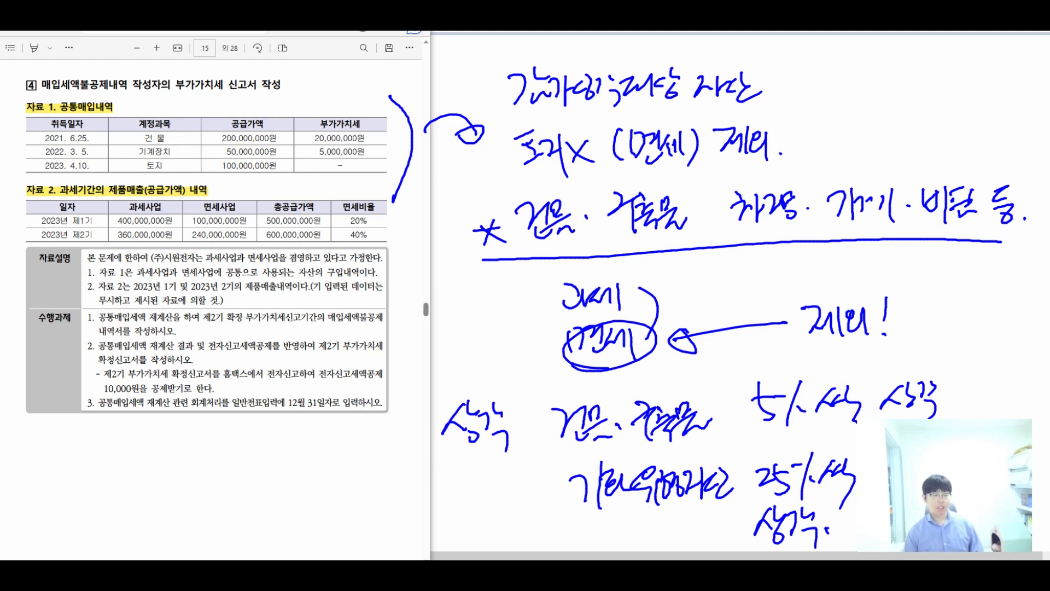
{"action": "key", "text": "Escape"}
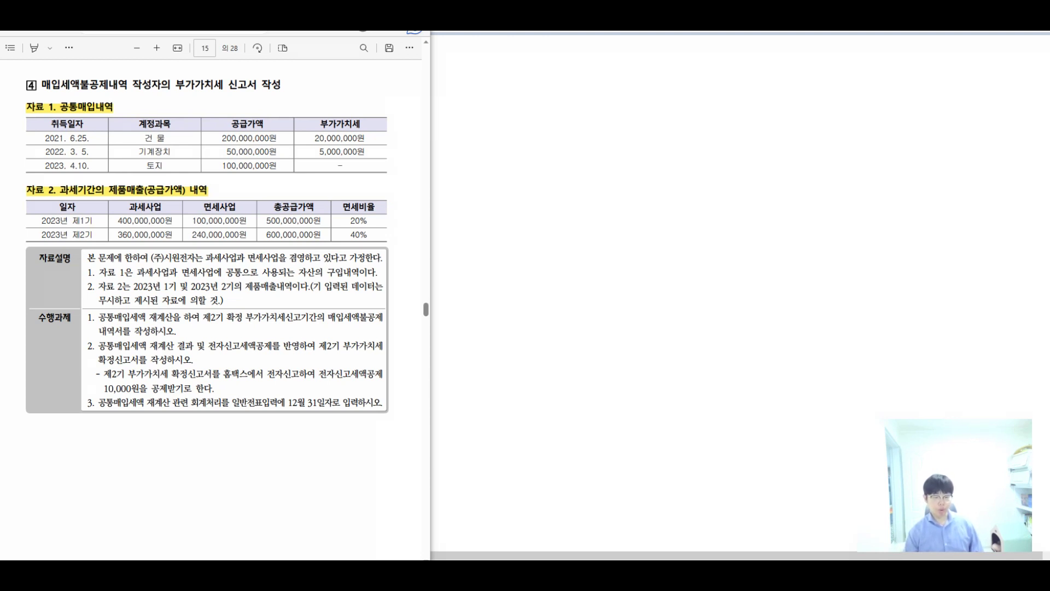
- Highlight the 2023. 4. 10. 토지 row of the 공통매입내역 table in red in the PDF
{"action": "key", "text": "alt+Tab"}
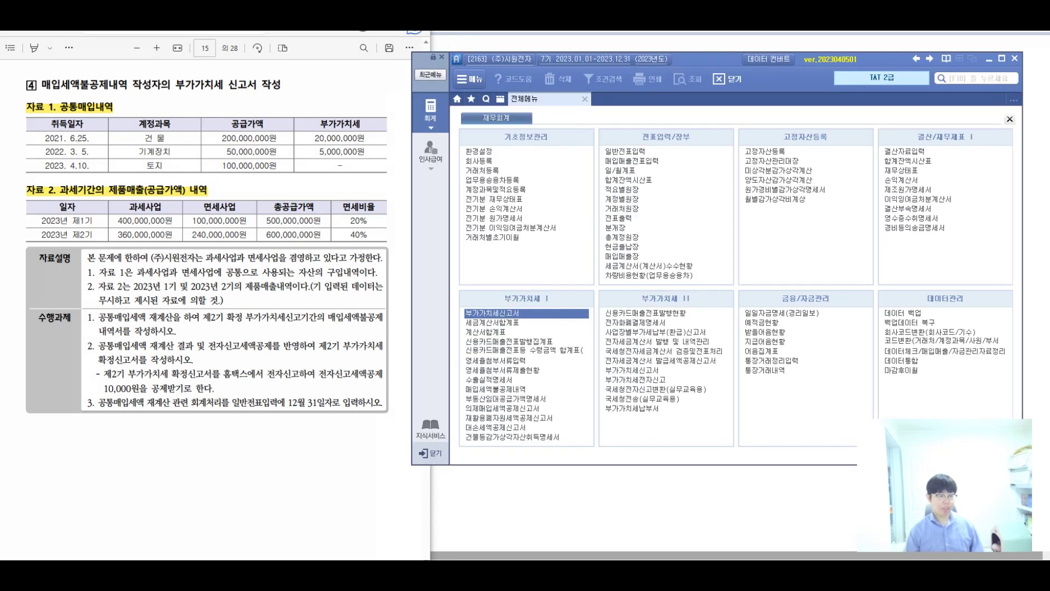
{"action": "key", "text": "alt+Tab"}
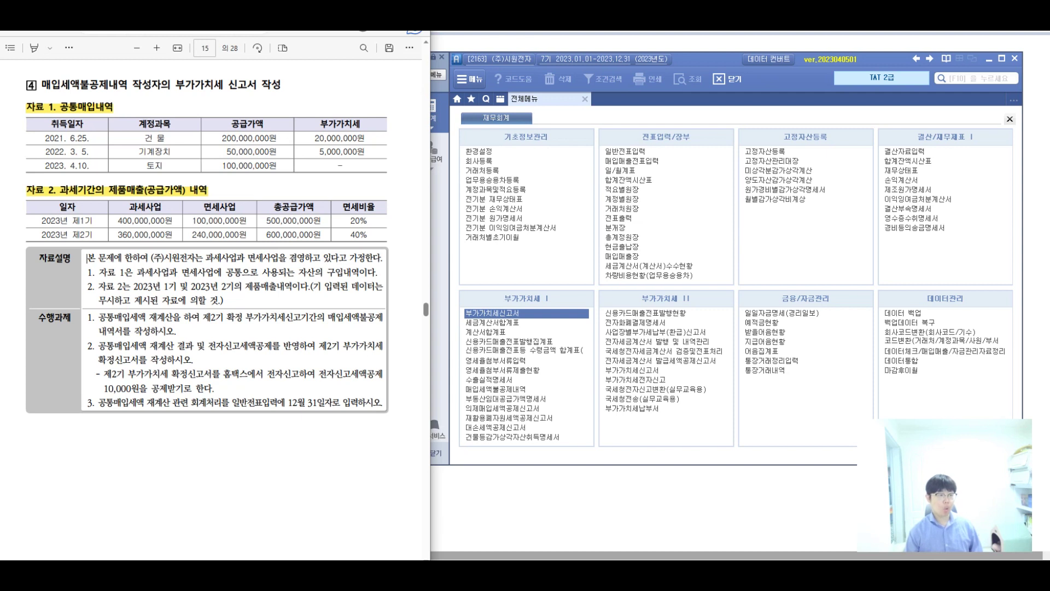
{"action": "left_click_drag", "start_coordinate": [45, 165], "coordinate": [277, 165]}
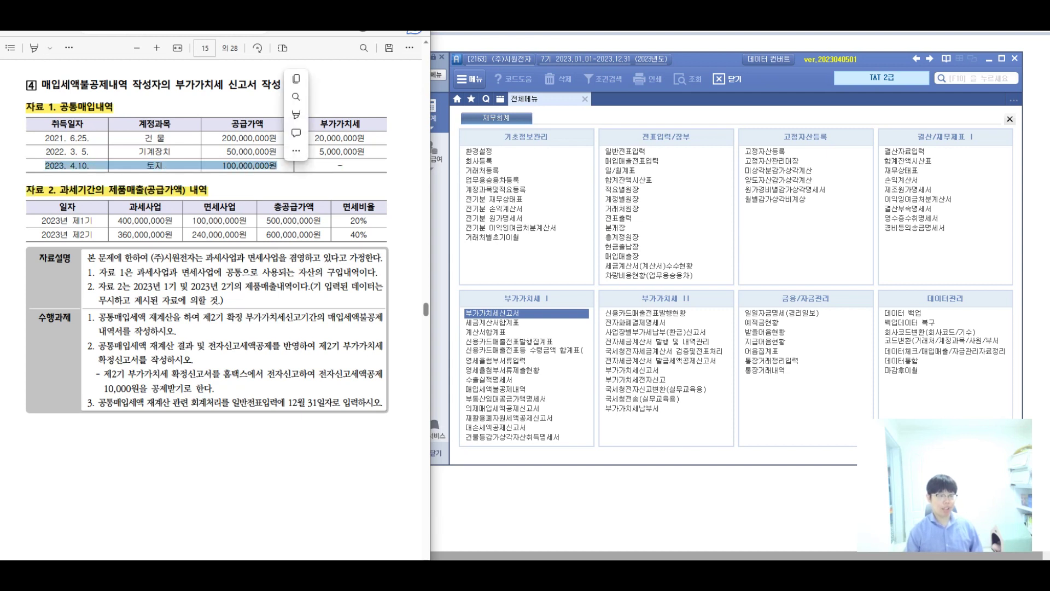
{"action": "left_click", "coordinate": [296, 115]}
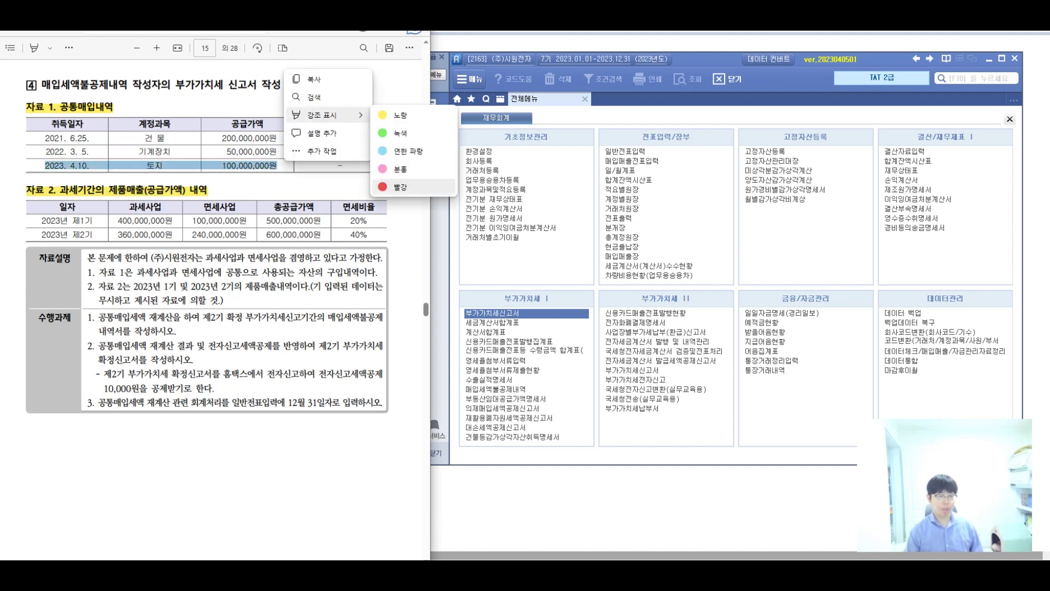
{"action": "left_click", "coordinate": [407, 187]}
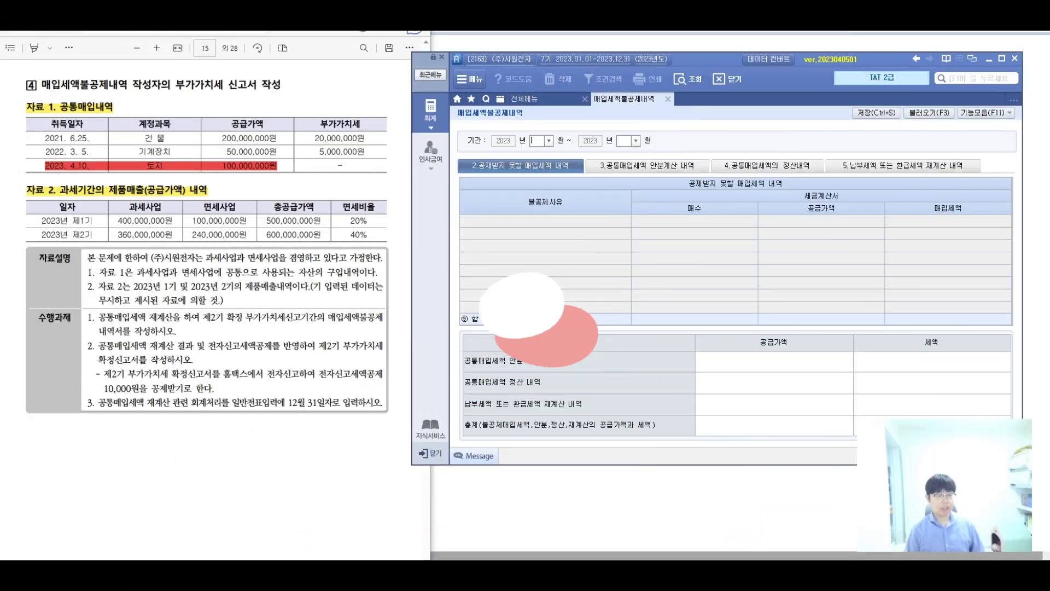
- Set the 매입세액불공제내역 period to months 10 through 12 and open 납부세액 또는 환급세액 재계산 내역
{"action": "type", "text": "10"}
{"action": "key", "text": "Return"}
{"action": "type", "text": "12"}
{"action": "key", "text": "Return"}
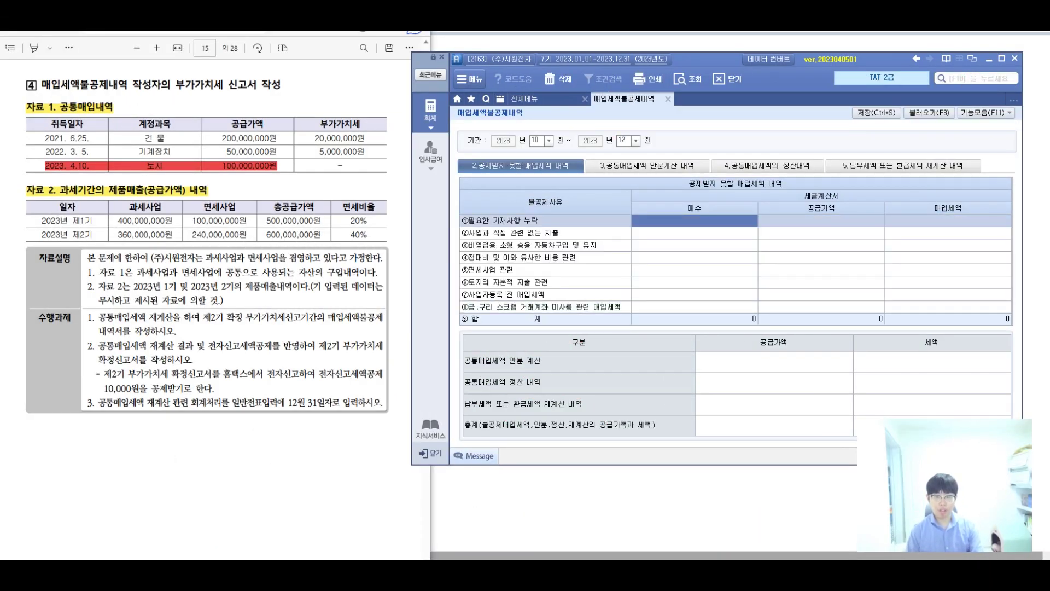
{"action": "left_click", "coordinate": [903, 166]}
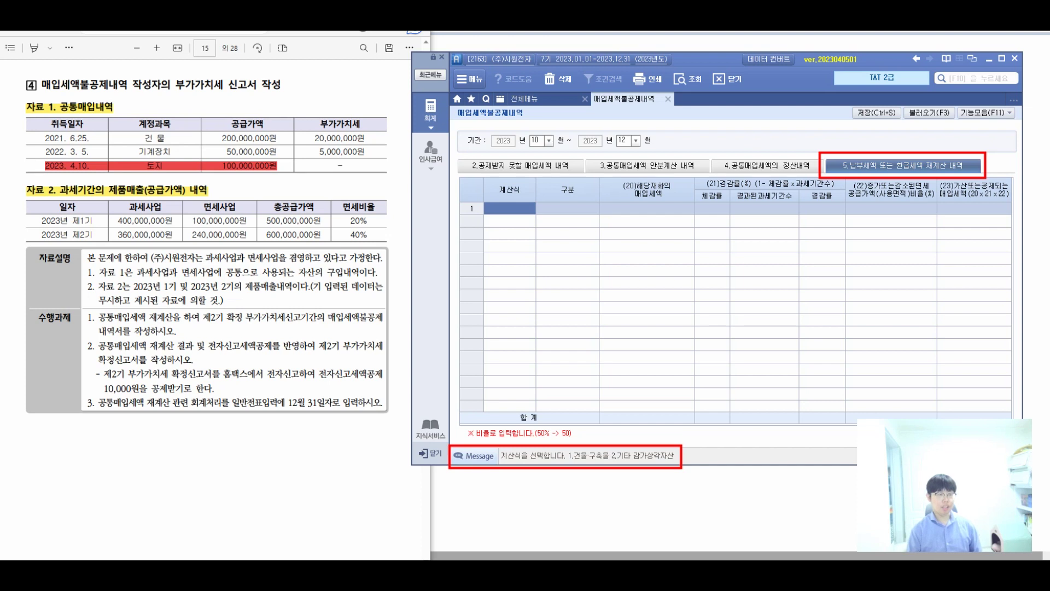
- Add a 건축.구축물 row with 20,000,000 as 해당재화의 매입세액 and a 5/100 체감률
{"action": "type", "text": "1.건물.구축물"}
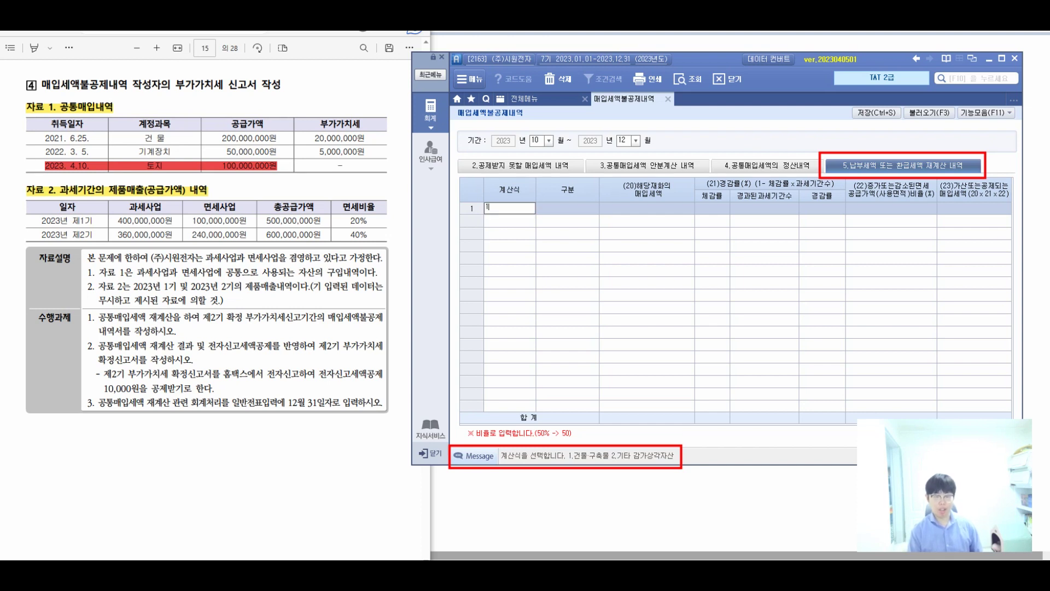
{"action": "key", "text": "Return"}
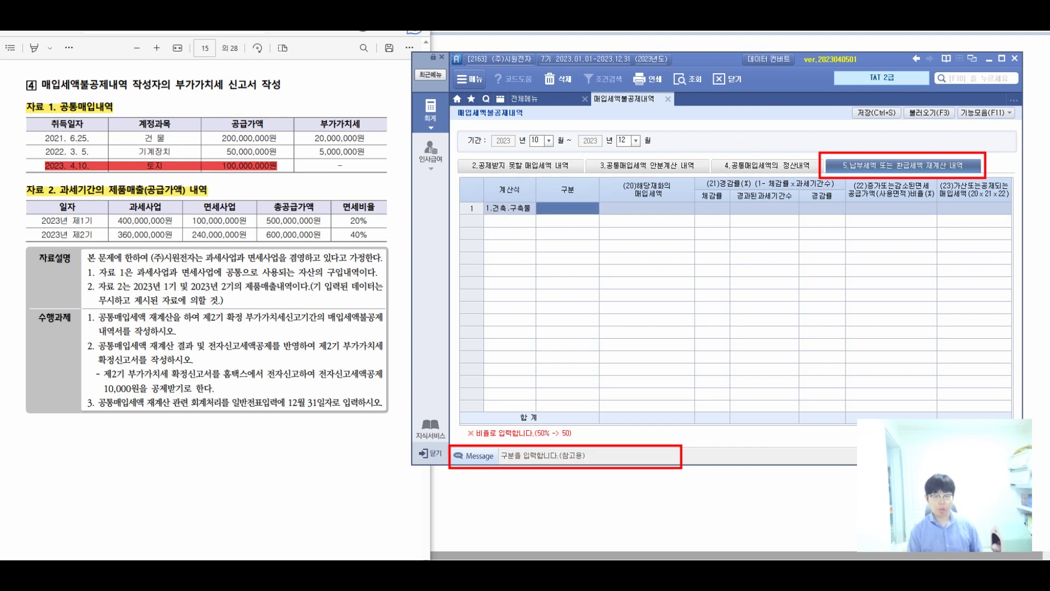
{"action": "key", "text": "Return"}
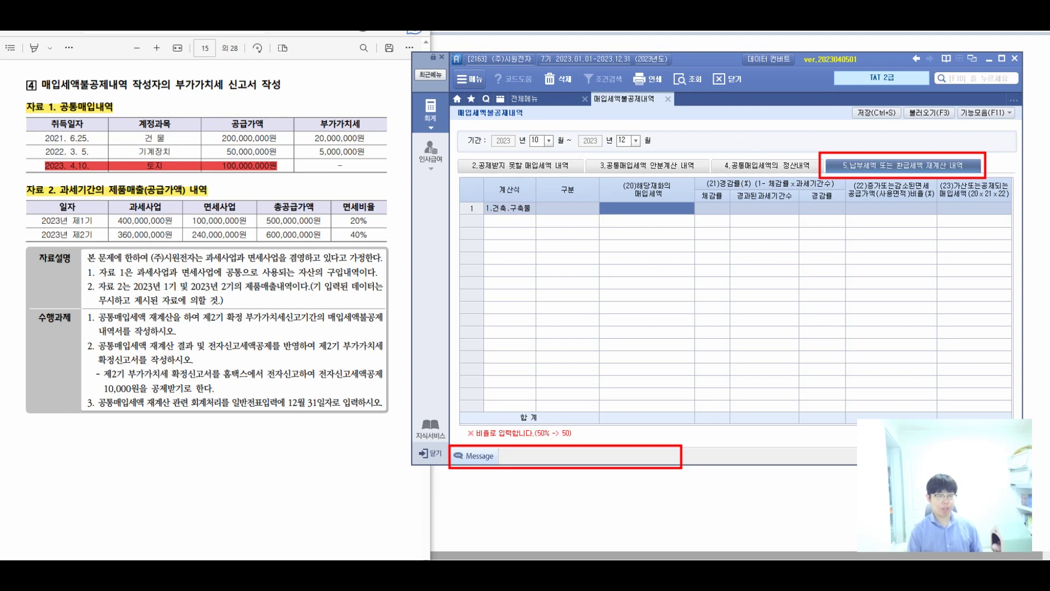
{"action": "type", "text": "20000000"}
{"action": "key", "text": "Return"}
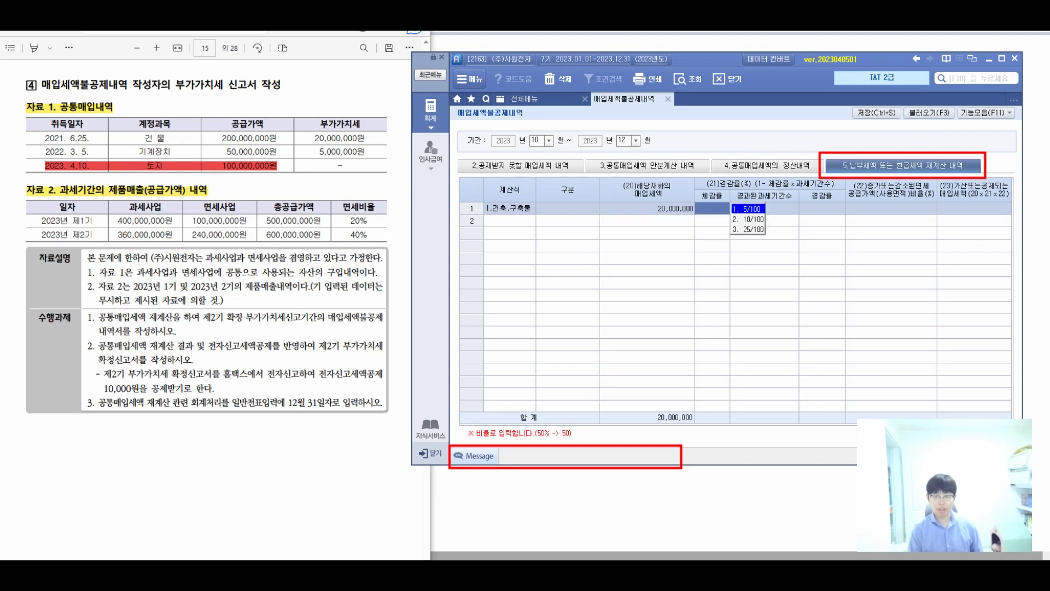
{"action": "key", "text": "Return"}
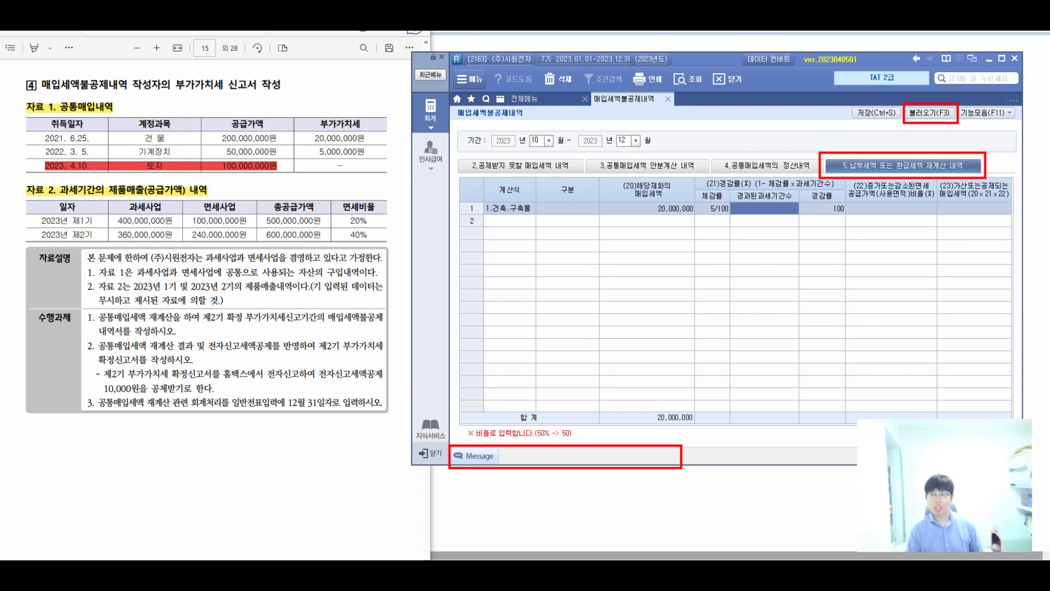
- Reload the form data with 불러오기, accepting deletion of the entered recalculation data
{"action": "key", "text": "F3"}
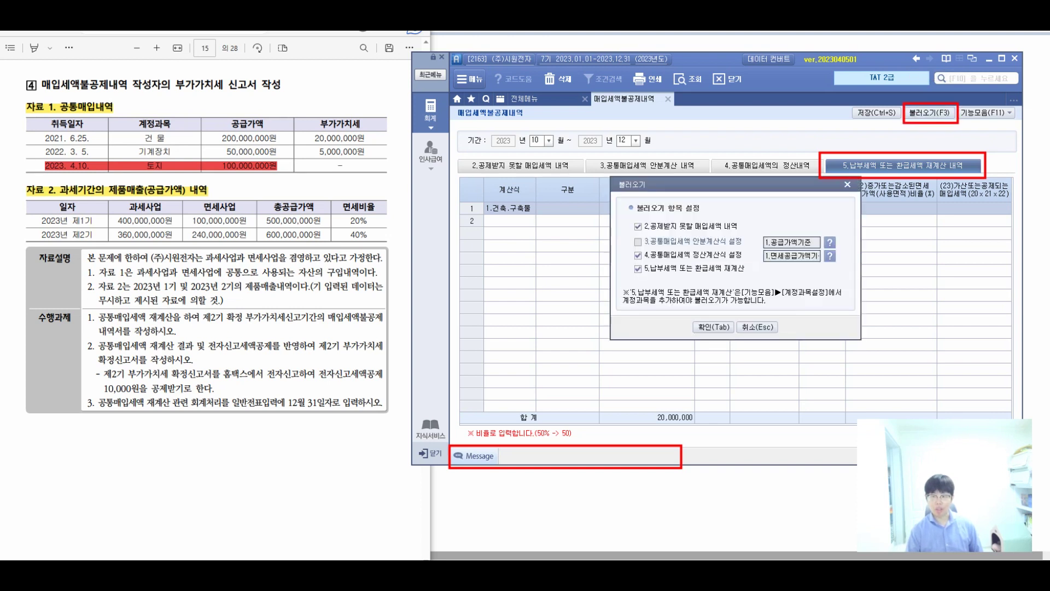
{"action": "key", "text": "Tab"}
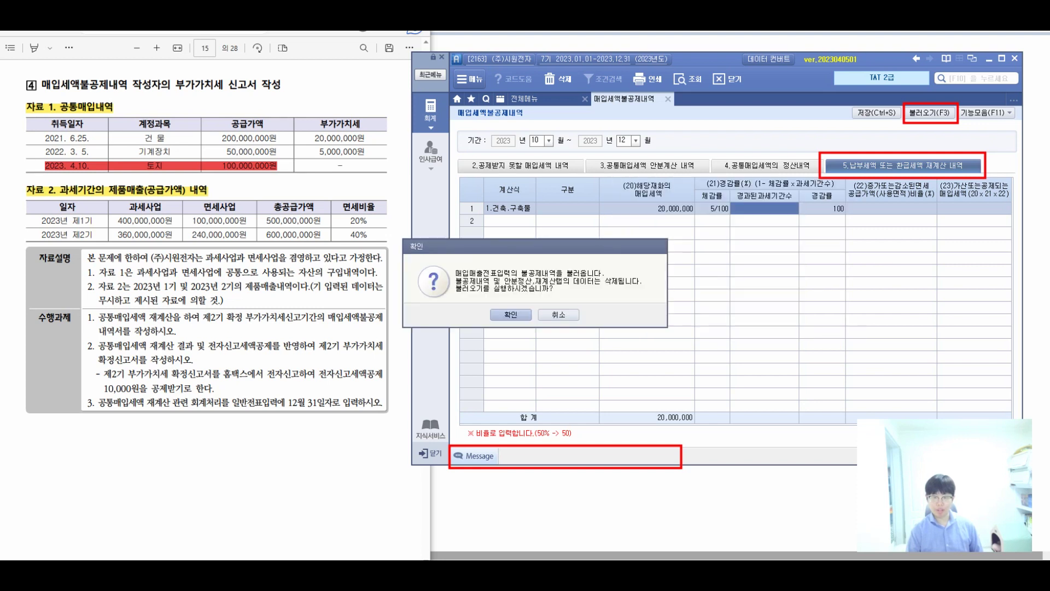
{"action": "key", "text": "Return"}
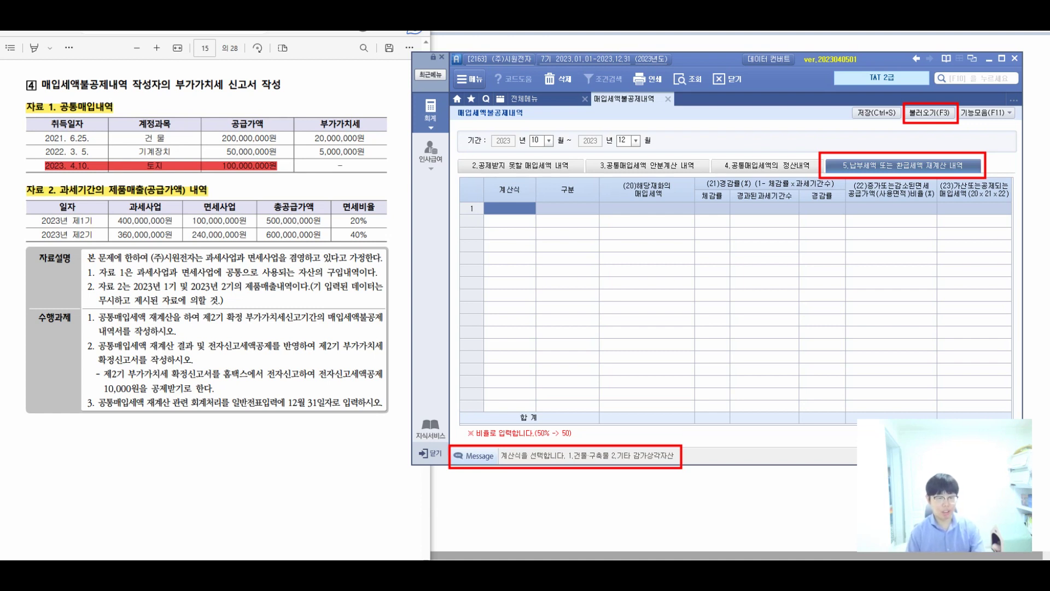
- Enter row 1 as 건축.구축물 again with a 매입세액 of 20,000,000 and a 체감률 of 5/100
{"action": "type", "text": "1.건축.구축물"}
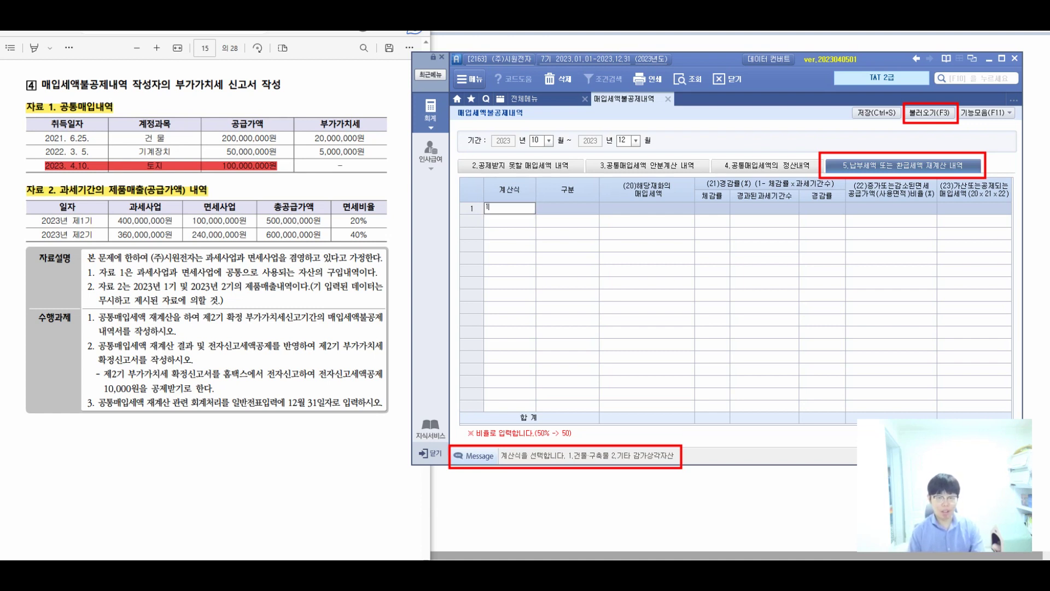
{"action": "key", "text": "Return"}
{"action": "key", "text": "Return"}
{"action": "type", "text": "20000000"}
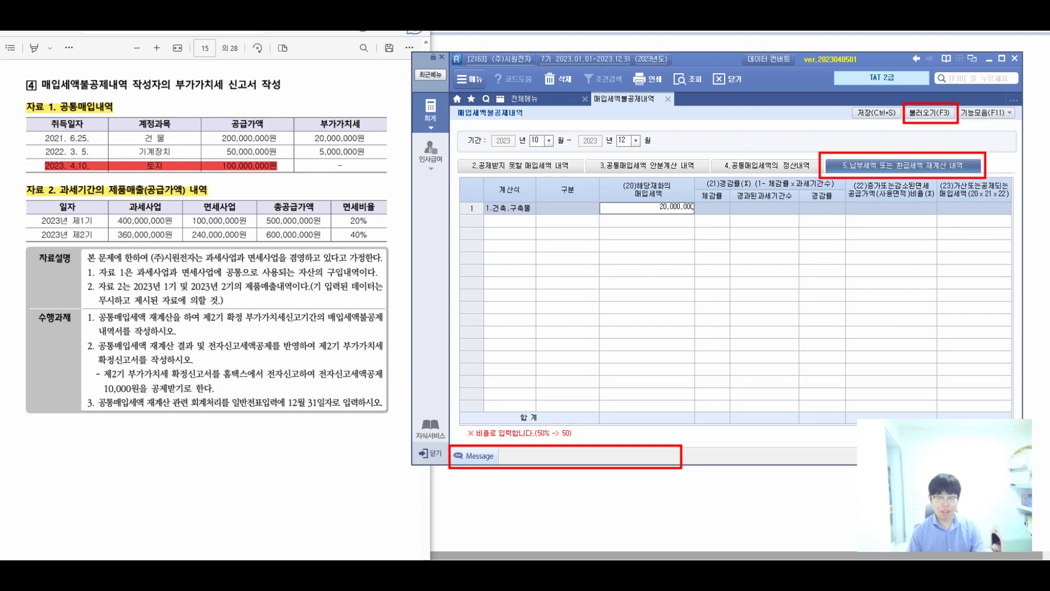
{"action": "key", "text": "Return"}
{"action": "key", "text": "Return"}
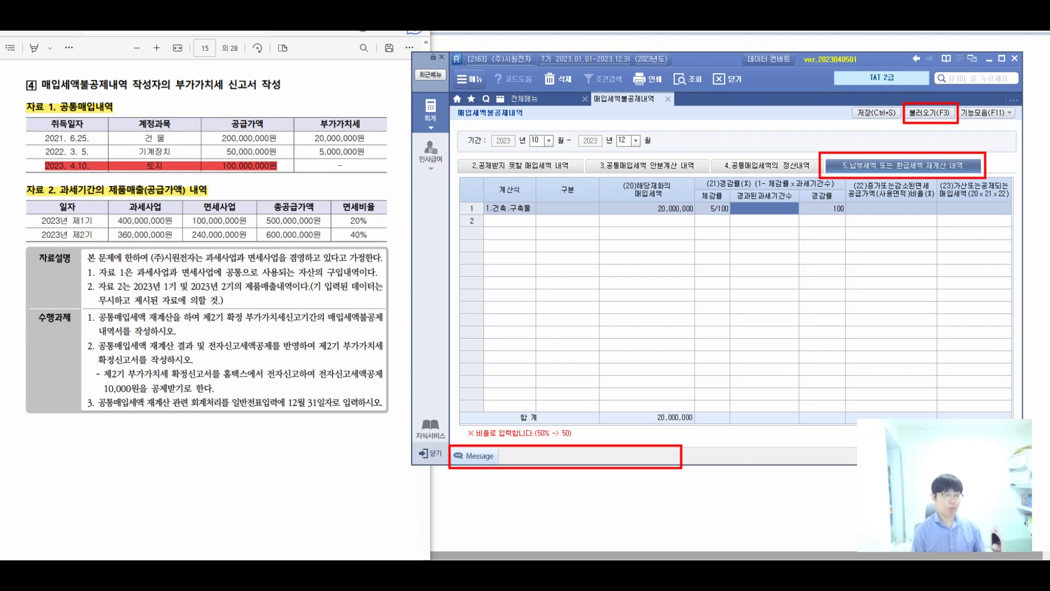
- Circle the 취득일자 heading and handwrite "2021.6.25 취득 (1기. 2기) 6개월마다" over the form
{"action": "mouse_move", "coordinate": [70, 105]}
{"action": "left_mouse_down"}
{"action": "mouse_move", "coordinate": [66, 145]}
{"action": "mouse_move", "coordinate": [69, 102]}
{"action": "left_mouse_up"}
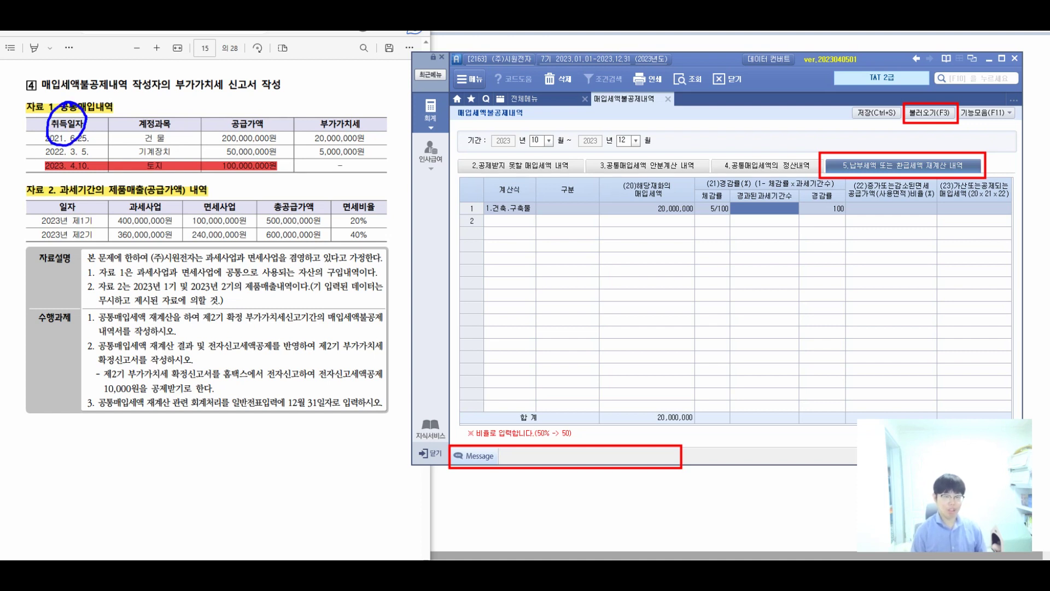
{"action": "left_click_drag", "start_coordinate": [409, 241], "coordinate": [402, 265]}
{"action": "mouse_move", "coordinate": [440, 251]}
{"action": "left_mouse_down"}
{"action": "mouse_move", "coordinate": [463, 268]}
{"action": "mouse_move", "coordinate": [520, 263]}
{"action": "mouse_move", "coordinate": [533, 272]}
{"action": "mouse_move", "coordinate": [561, 240]}
{"action": "mouse_move", "coordinate": [563, 274]}
{"action": "mouse_move", "coordinate": [583, 258]}
{"action": "mouse_move", "coordinate": [587, 282]}
{"action": "left_mouse_up"}
{"action": "mouse_move", "coordinate": [621, 241]}
{"action": "left_mouse_down"}
{"action": "mouse_move", "coordinate": [621, 278]}
{"action": "mouse_move", "coordinate": [631, 277]}
{"action": "left_mouse_up"}
{"action": "mouse_move", "coordinate": [633, 253]}
{"action": "left_mouse_down"}
{"action": "mouse_move", "coordinate": [656, 277]}
{"action": "mouse_move", "coordinate": [705, 272]}
{"action": "left_mouse_up"}
{"action": "left_click_drag", "start_coordinate": [720, 242], "coordinate": [723, 286]}
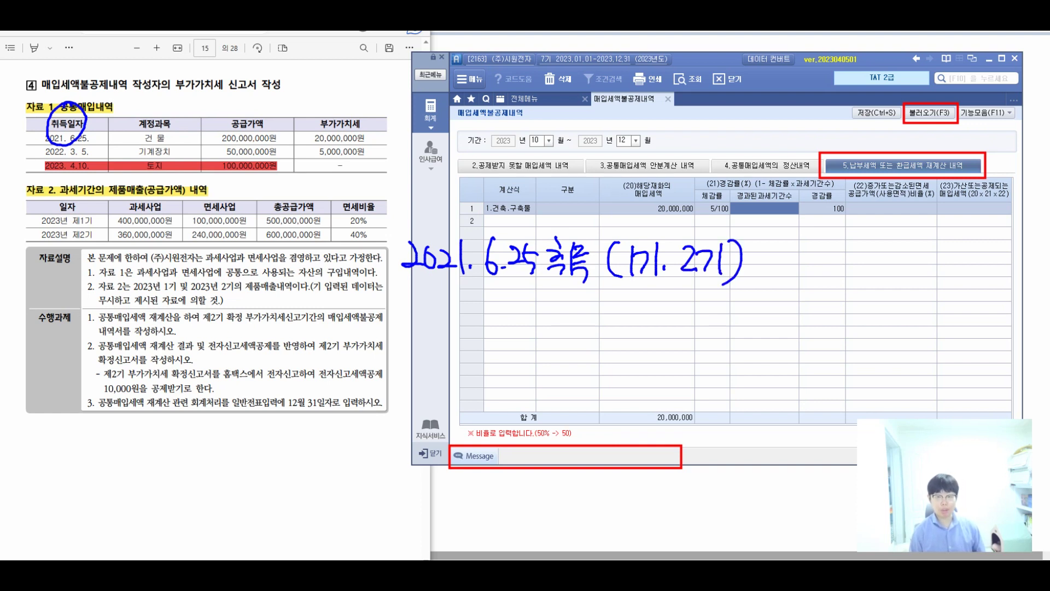
{"action": "mouse_move", "coordinate": [774, 240]}
{"action": "left_mouse_down"}
{"action": "mouse_move", "coordinate": [767, 262]}
{"action": "mouse_move", "coordinate": [842, 271]}
{"action": "left_mouse_up"}
{"action": "mouse_move", "coordinate": [842, 255]}
{"action": "left_mouse_down"}
{"action": "mouse_move", "coordinate": [850, 274]}
{"action": "mouse_move", "coordinate": [864, 267]}
{"action": "left_mouse_up"}
{"action": "left_click_drag", "start_coordinate": [864, 262], "coordinate": [884, 257]}
- Handwrite the first tax period as "2021.6.25 - 6.30 ... ①" below the acquisition note
{"action": "mouse_move", "coordinate": [454, 314]}
{"action": "left_mouse_down"}
{"action": "mouse_move", "coordinate": [475, 331]}
{"action": "mouse_move", "coordinate": [487, 318]}
{"action": "mouse_move", "coordinate": [514, 328]}
{"action": "left_mouse_up"}
{"action": "mouse_move", "coordinate": [517, 304]}
{"action": "left_mouse_down"}
{"action": "mouse_move", "coordinate": [517, 331]}
{"action": "mouse_move", "coordinate": [580, 331]}
{"action": "left_mouse_up"}
{"action": "left_click", "coordinate": [557, 327]}
{"action": "left_click_drag", "start_coordinate": [592, 307], "coordinate": [594, 326]}
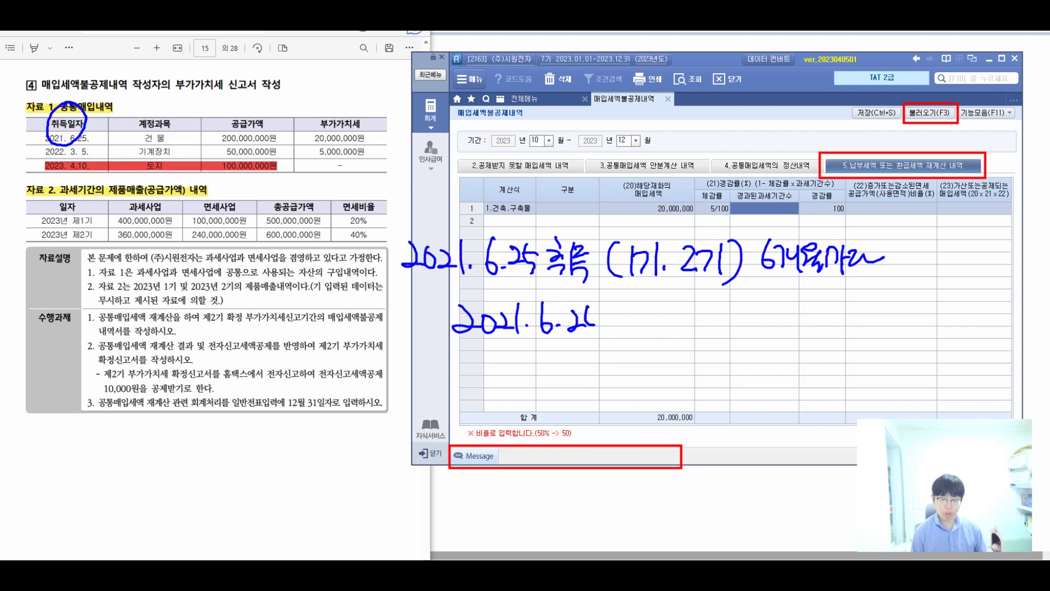
{"action": "left_click_drag", "start_coordinate": [659, 298], "coordinate": [654, 334]}
{"action": "left_click", "coordinate": [668, 331]}
{"action": "left_click_drag", "start_coordinate": [674, 312], "coordinate": [675, 334]}
{"action": "left_click_drag", "start_coordinate": [700, 316], "coordinate": [700, 318]}
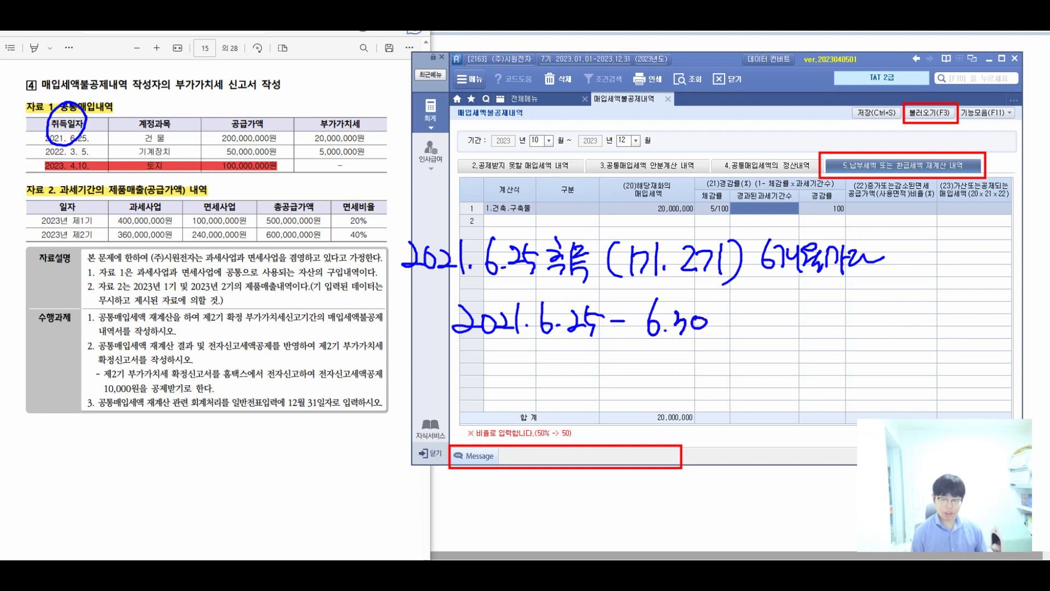
{"action": "left_click", "coordinate": [788, 318]}
{"action": "left_click_drag", "start_coordinate": [824, 300], "coordinate": [825, 327]}
{"action": "mouse_move", "coordinate": [813, 330]}
{"action": "left_mouse_down"}
{"action": "mouse_move", "coordinate": [846, 306]}
{"action": "mouse_move", "coordinate": [820, 329]}
{"action": "left_mouse_up"}
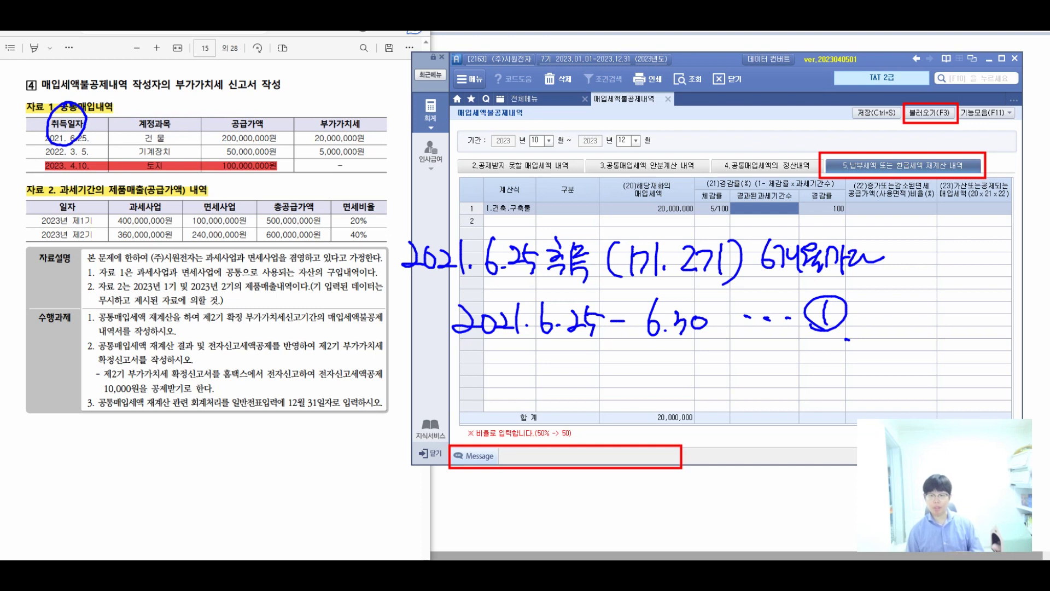
- Handwrite the second tax period as "2021. 7.1 - 12.31 ... ②" on the next line
{"action": "left_click_drag", "start_coordinate": [452, 355], "coordinate": [467, 367]}
{"action": "mouse_move", "coordinate": [477, 354]}
{"action": "left_mouse_down"}
{"action": "mouse_move", "coordinate": [473, 363]}
{"action": "mouse_move", "coordinate": [477, 354]}
{"action": "left_mouse_up"}
{"action": "mouse_move", "coordinate": [488, 355]}
{"action": "left_mouse_down"}
{"action": "mouse_move", "coordinate": [504, 373]}
{"action": "mouse_move", "coordinate": [544, 376]}
{"action": "left_mouse_up"}
{"action": "left_click", "coordinate": [517, 369]}
{"action": "left_click", "coordinate": [545, 350]}
{"action": "left_click", "coordinate": [566, 366]}
{"action": "left_click_drag", "start_coordinate": [574, 348], "coordinate": [578, 372]}
{"action": "left_click_drag", "start_coordinate": [600, 362], "coordinate": [655, 371]}
{"action": "left_click_drag", "start_coordinate": [665, 351], "coordinate": [671, 361]}
{"action": "mouse_move", "coordinate": [808, 351]}
{"action": "left_mouse_down"}
{"action": "mouse_move", "coordinate": [830, 368]}
{"action": "mouse_move", "coordinate": [823, 339]}
{"action": "left_mouse_up"}
- Handwrite the third tax period as "2022. 1.1 - 6.30 ... ③" under the second
{"action": "mouse_move", "coordinate": [447, 391]}
{"action": "left_mouse_down"}
{"action": "mouse_move", "coordinate": [470, 409]}
{"action": "mouse_move", "coordinate": [476, 396]}
{"action": "left_mouse_up"}
{"action": "left_click_drag", "start_coordinate": [482, 390], "coordinate": [506, 408]}
{"action": "left_click", "coordinate": [507, 407]}
{"action": "left_click", "coordinate": [556, 401]}
{"action": "mouse_move", "coordinate": [547, 382]}
{"action": "left_mouse_down"}
{"action": "mouse_move", "coordinate": [545, 414]}
{"action": "mouse_move", "coordinate": [570, 410]}
{"action": "left_mouse_up"}
{"action": "left_click_drag", "start_coordinate": [588, 402], "coordinate": [646, 399]}
{"action": "left_click", "coordinate": [630, 402]}
{"action": "left_click_drag", "start_coordinate": [655, 391], "coordinate": [664, 399]}
{"action": "mouse_move", "coordinate": [758, 386]}
{"action": "left_mouse_down"}
{"action": "mouse_move", "coordinate": [769, 409]}
{"action": "mouse_move", "coordinate": [782, 377]}
{"action": "mouse_move", "coordinate": [836, 412]}
{"action": "left_mouse_up"}
- Handwrite "7.1 - 12.31 ... ④" beside the 2022 line as the fourth tax period
{"action": "left_click", "coordinate": [844, 405]}
{"action": "mouse_move", "coordinate": [864, 392]}
{"action": "left_mouse_down"}
{"action": "mouse_move", "coordinate": [865, 411]}
{"action": "mouse_move", "coordinate": [945, 408]}
{"action": "left_mouse_up"}
{"action": "left_click", "coordinate": [935, 405]}
{"action": "left_click_drag", "start_coordinate": [964, 386], "coordinate": [962, 407]}
{"action": "left_click", "coordinate": [938, 360]}
{"action": "mouse_move", "coordinate": [966, 328]}
{"action": "left_mouse_down"}
{"action": "mouse_move", "coordinate": [962, 354]}
{"action": "mouse_move", "coordinate": [982, 353]}
{"action": "mouse_move", "coordinate": [957, 350]}
{"action": "mouse_move", "coordinate": [978, 365]}
{"action": "left_mouse_up"}
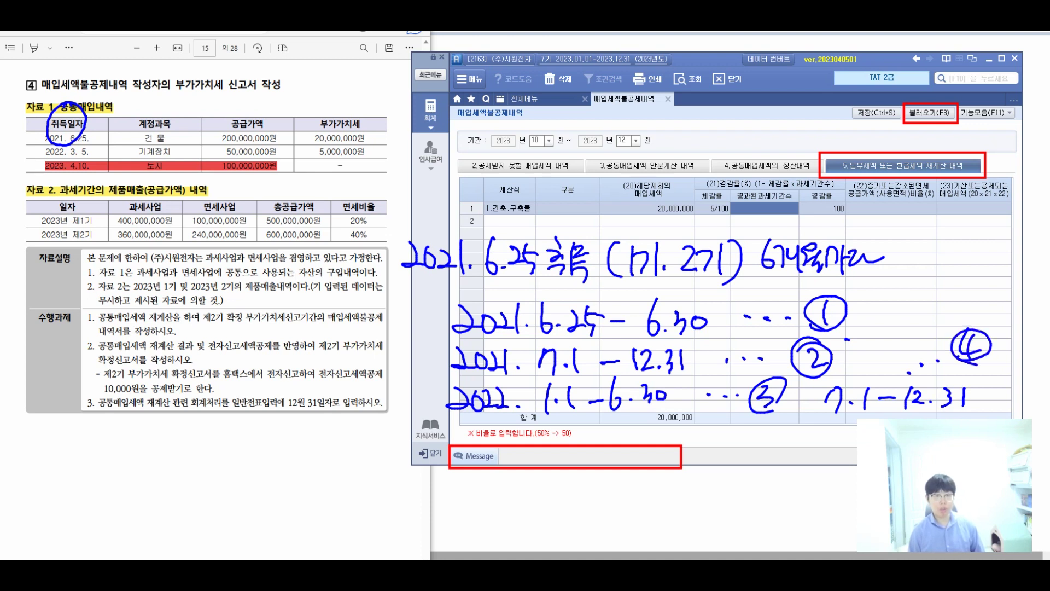
- Handwrite the fifth tax period as "2023.1.1 ~ 6.30 ... ⑤" and bracket the whole list with a curve
{"action": "mouse_move", "coordinate": [456, 495]}
{"action": "left_mouse_down"}
{"action": "mouse_move", "coordinate": [458, 512]}
{"action": "mouse_move", "coordinate": [477, 518]}
{"action": "left_mouse_up"}
{"action": "mouse_move", "coordinate": [482, 498]}
{"action": "left_mouse_down"}
{"action": "mouse_move", "coordinate": [480, 519]}
{"action": "mouse_move", "coordinate": [587, 496]}
{"action": "mouse_move", "coordinate": [597, 511]}
{"action": "mouse_move", "coordinate": [642, 498]}
{"action": "left_mouse_up"}
{"action": "left_click", "coordinate": [514, 510]}
{"action": "left_click", "coordinate": [606, 509]}
{"action": "left_click", "coordinate": [670, 502]}
{"action": "left_click", "coordinate": [678, 501]}
{"action": "left_click", "coordinate": [688, 501]}
{"action": "left_click_drag", "start_coordinate": [728, 484], "coordinate": [730, 512]}
{"action": "mouse_move", "coordinate": [726, 485]}
{"action": "left_mouse_down"}
{"action": "mouse_move", "coordinate": [744, 486]}
{"action": "mouse_move", "coordinate": [735, 476]}
{"action": "mouse_move", "coordinate": [775, 490]}
{"action": "left_mouse_up"}
{"action": "left_click_drag", "start_coordinate": [389, 270], "coordinate": [402, 491]}
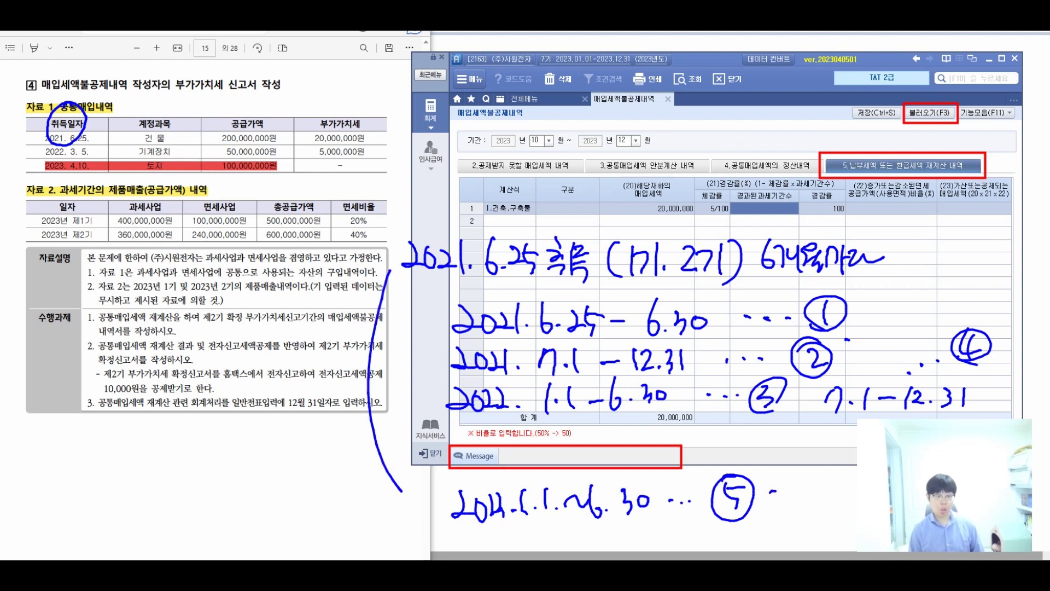
- Handwrite "부가신고기간" over the lower part of the problem text, beside the period list
{"action": "left_click_drag", "start_coordinate": [115, 405], "coordinate": [144, 432]}
{"action": "left_click_drag", "start_coordinate": [149, 407], "coordinate": [173, 440]}
{"action": "mouse_move", "coordinate": [189, 405]}
{"action": "left_mouse_down"}
{"action": "mouse_move", "coordinate": [191, 425]}
{"action": "mouse_move", "coordinate": [203, 427]}
{"action": "left_mouse_up"}
{"action": "left_click_drag", "start_coordinate": [211, 399], "coordinate": [211, 423]}
{"action": "mouse_move", "coordinate": [201, 425]}
{"action": "left_mouse_down"}
{"action": "mouse_move", "coordinate": [214, 435]}
{"action": "mouse_move", "coordinate": [225, 425]}
{"action": "left_mouse_up"}
{"action": "left_click_drag", "start_coordinate": [200, 432], "coordinate": [244, 428]}
{"action": "mouse_move", "coordinate": [253, 398]}
{"action": "left_mouse_down"}
{"action": "mouse_move", "coordinate": [254, 430]}
{"action": "mouse_move", "coordinate": [267, 424]}
{"action": "left_mouse_up"}
{"action": "left_click_drag", "start_coordinate": [273, 394], "coordinate": [276, 423]}
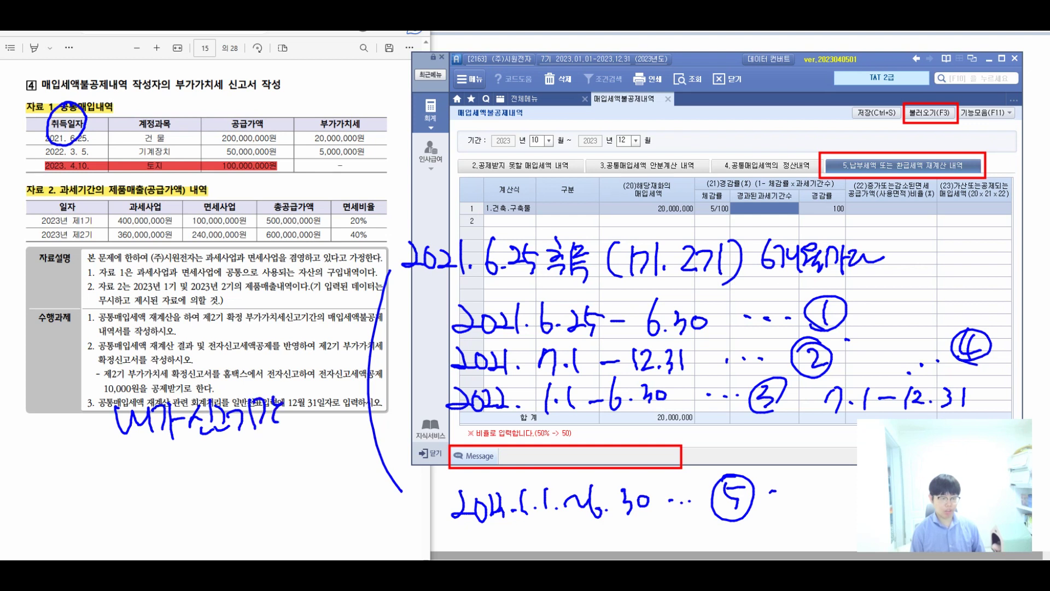
- Handwrite "제외" under 부가신고기간 and enclose the note in parentheses
{"action": "mouse_move", "coordinate": [156, 465]}
{"action": "left_mouse_down"}
{"action": "mouse_move", "coordinate": [178, 468]}
{"action": "mouse_move", "coordinate": [169, 488]}
{"action": "left_mouse_up"}
{"action": "mouse_move", "coordinate": [186, 463]}
{"action": "left_mouse_down"}
{"action": "mouse_move", "coordinate": [193, 490]}
{"action": "mouse_move", "coordinate": [205, 474]}
{"action": "left_mouse_up"}
{"action": "left_click_drag", "start_coordinate": [200, 484], "coordinate": [223, 487]}
{"action": "left_click_drag", "start_coordinate": [104, 386], "coordinate": [137, 497]}
{"action": "left_click_drag", "start_coordinate": [272, 390], "coordinate": [292, 454]}
- Add an arrow with "경과X." below the 제외 note, and clear all the annotations
{"action": "mouse_move", "coordinate": [222, 519]}
{"action": "left_mouse_down"}
{"action": "mouse_move", "coordinate": [256, 514]}
{"action": "mouse_move", "coordinate": [254, 531]}
{"action": "left_mouse_up"}
{"action": "left_click_drag", "start_coordinate": [268, 503], "coordinate": [296, 499]}
{"action": "mouse_move", "coordinate": [284, 503]}
{"action": "left_mouse_down"}
{"action": "mouse_move", "coordinate": [279, 528]}
{"action": "mouse_move", "coordinate": [327, 525]}
{"action": "left_mouse_up"}
{"action": "left_click_drag", "start_coordinate": [331, 492], "coordinate": [350, 520]}
{"action": "left_click_drag", "start_coordinate": [357, 517], "coordinate": [358, 518]}
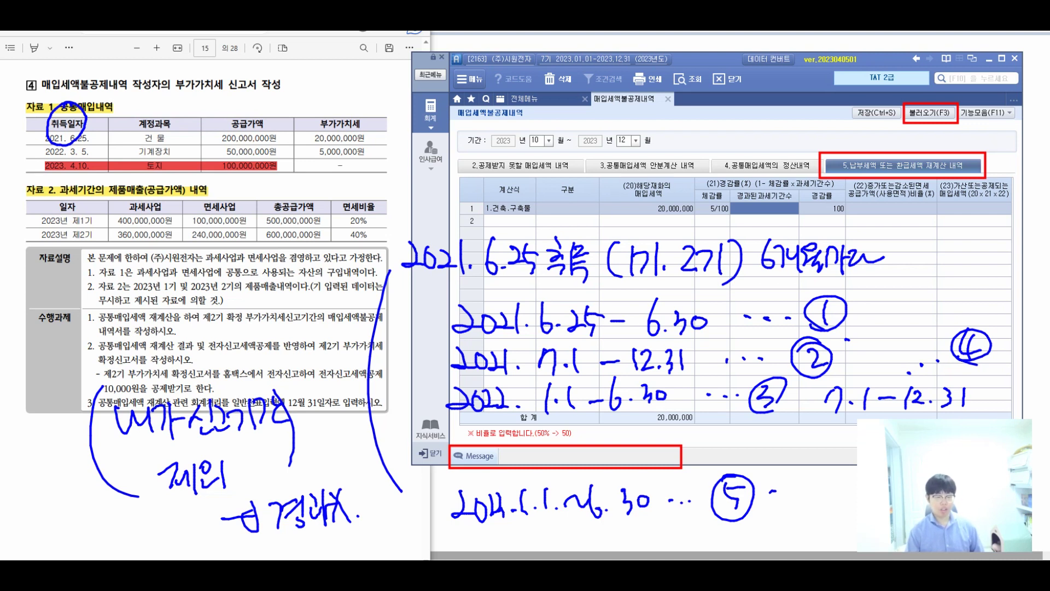
{"action": "key", "text": "Escape"}
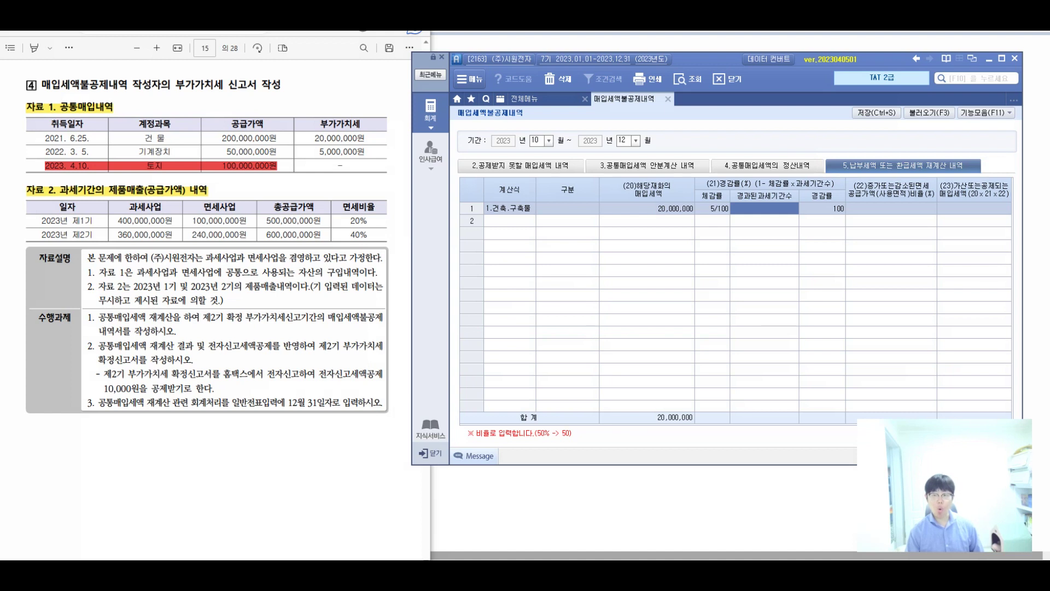
- Set the 경과된과세기간수 of the 건축.구축물 row to 5
{"action": "type", "text": "5"}
{"action": "key", "text": "Return"}
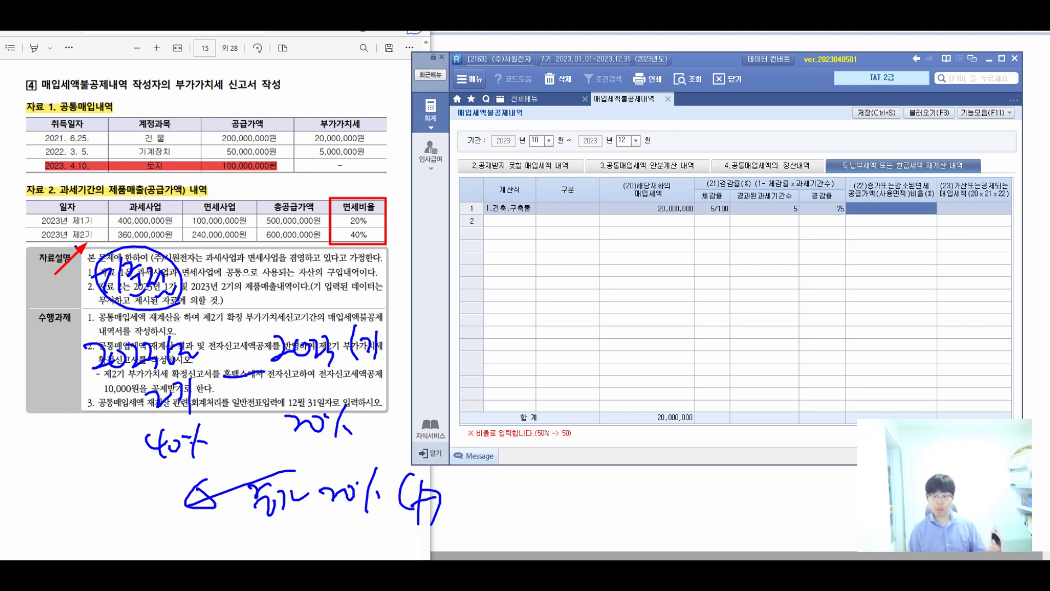
- Mark the exempt-ratio column with a handwritten "20%", clear the marks, and enter 20 as the 건축.구축물 row's ratio
{"action": "mouse_move", "coordinate": [850, 180]}
{"action": "left_mouse_down"}
{"action": "mouse_move", "coordinate": [869, 217]}
{"action": "mouse_move", "coordinate": [877, 206]}
{"action": "left_mouse_up"}
{"action": "left_click_drag", "start_coordinate": [923, 181], "coordinate": [900, 233]}
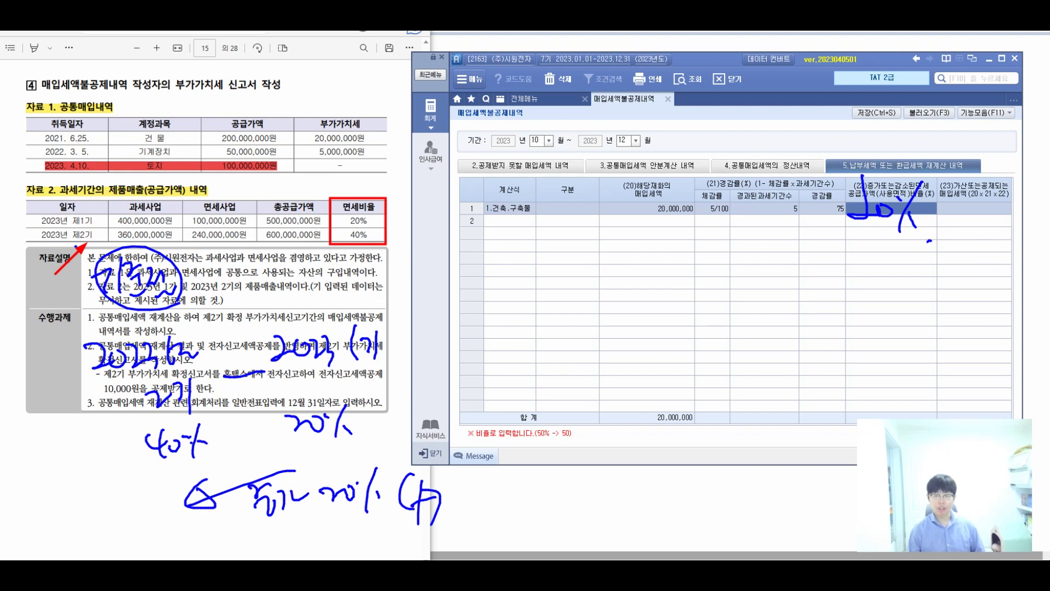
{"action": "key", "text": "Escape"}
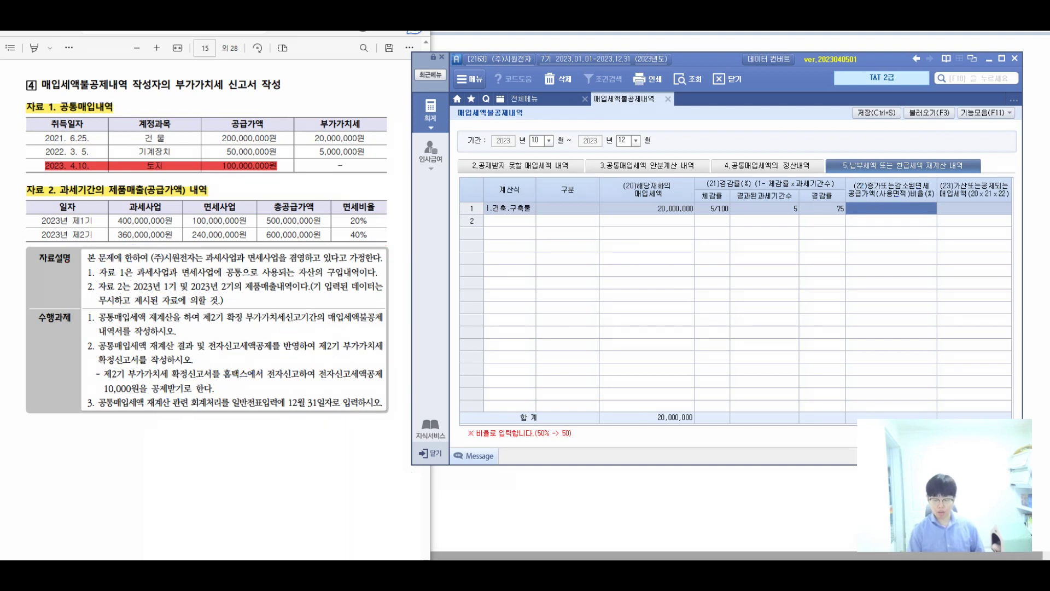
{"action": "type", "text": "20"}
{"action": "key", "text": "Return"}
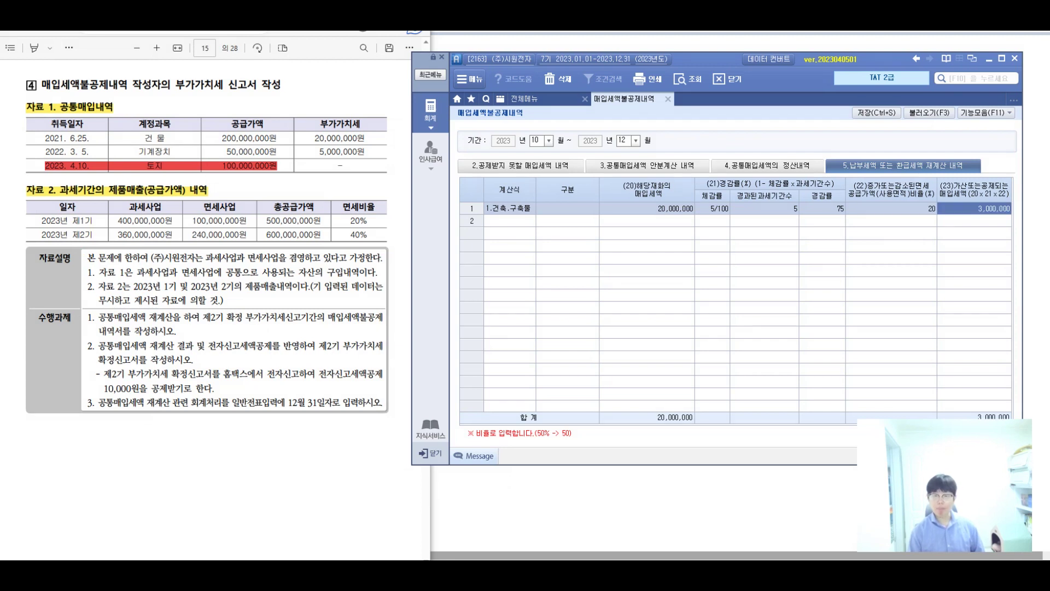
- Add a second recalculation row for 2.기타 감가상각자산 with 5,000,000 as its 해당재화의 매입세액
{"action": "left_click", "coordinate": [509, 220]}
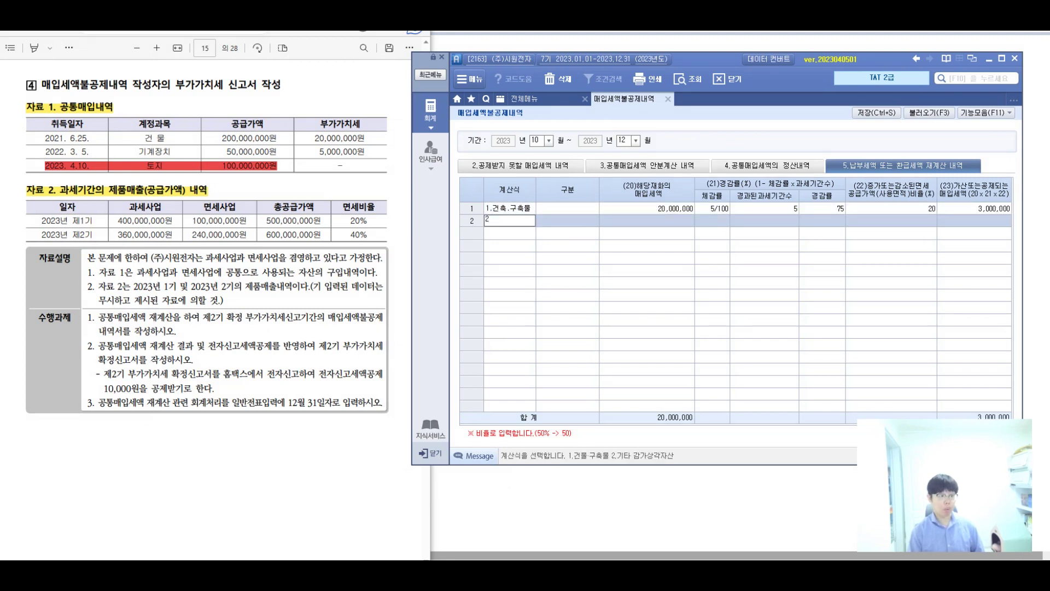
{"action": "type", "text": "2"}
{"action": "key", "text": "Return"}
{"action": "key", "text": "Return"}
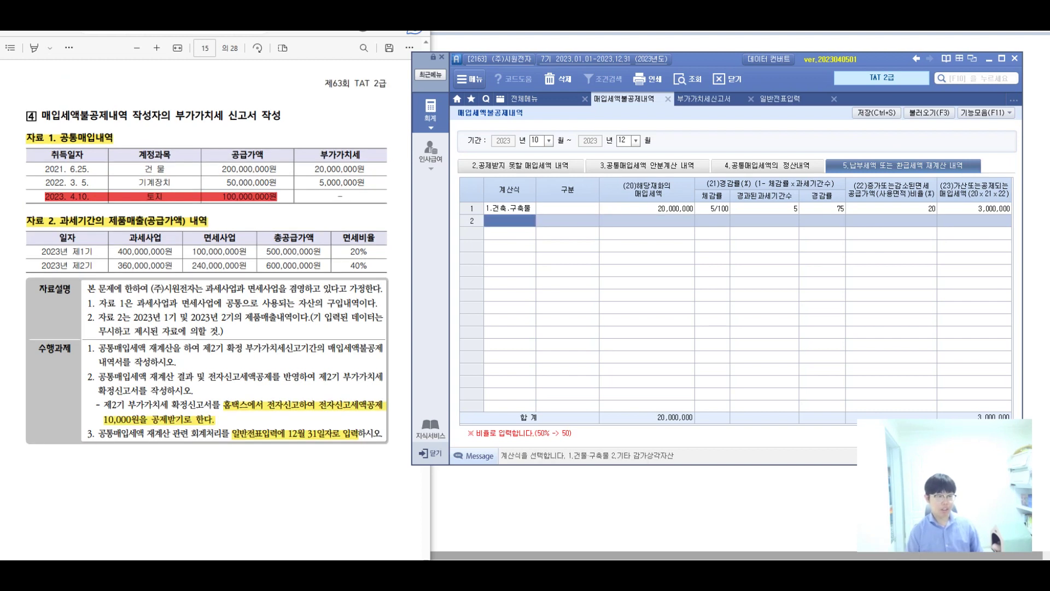
{"action": "type", "text": "2"}
{"action": "key", "text": "Return"}
{"action": "key", "text": "Return"}
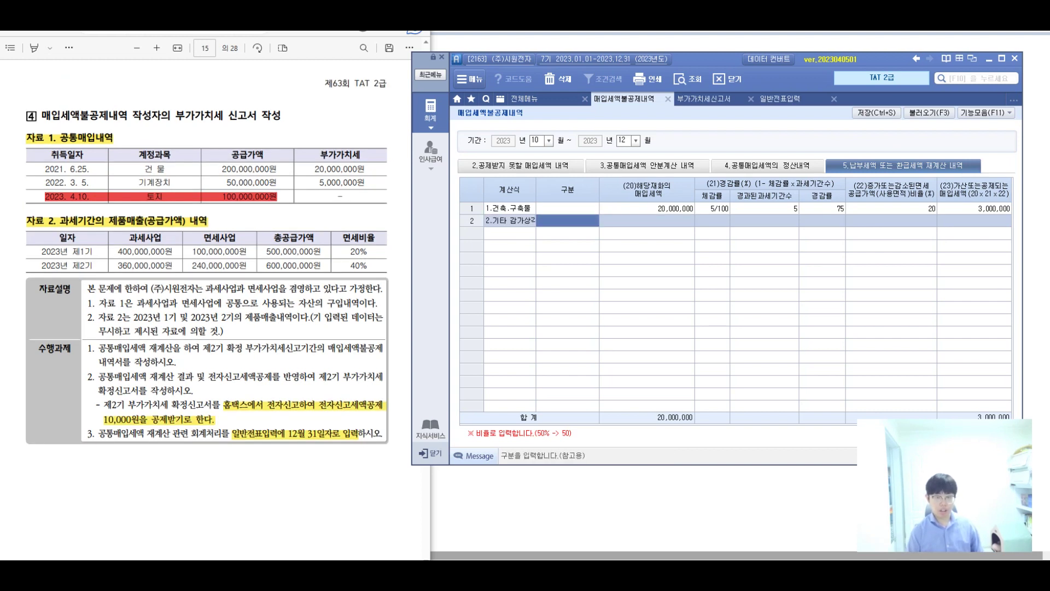
{"action": "type", "text": "5000000"}
{"action": "key", "text": "Return"}
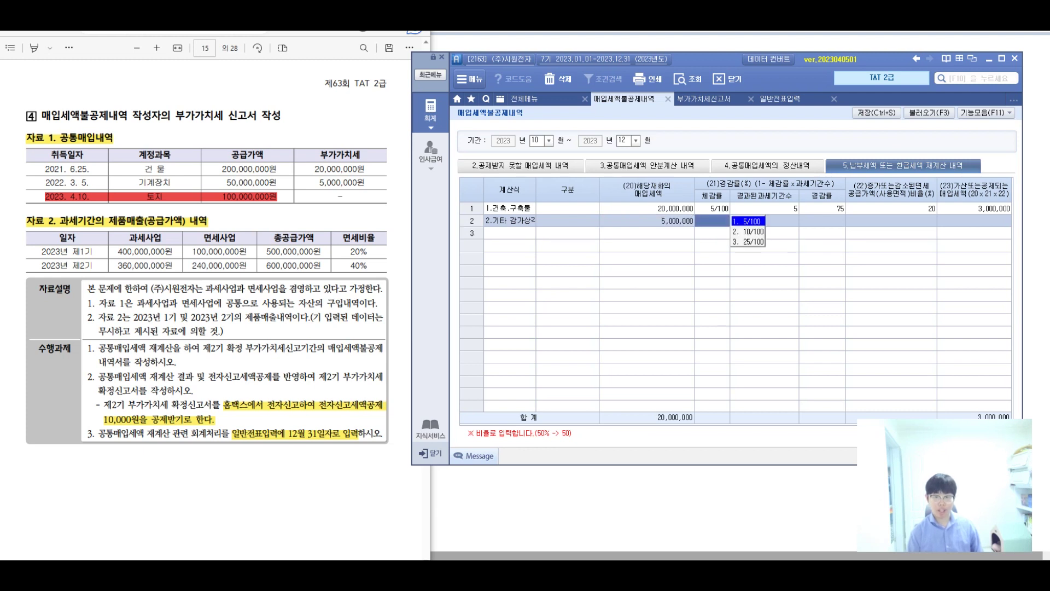
- Give the 기타 감가상각자산 row a 체감률 of 25/100, 3 elapsed tax periods and an exempt-ratio increase of 20
{"action": "type", "text": "55"}
{"action": "key", "text": "Return"}
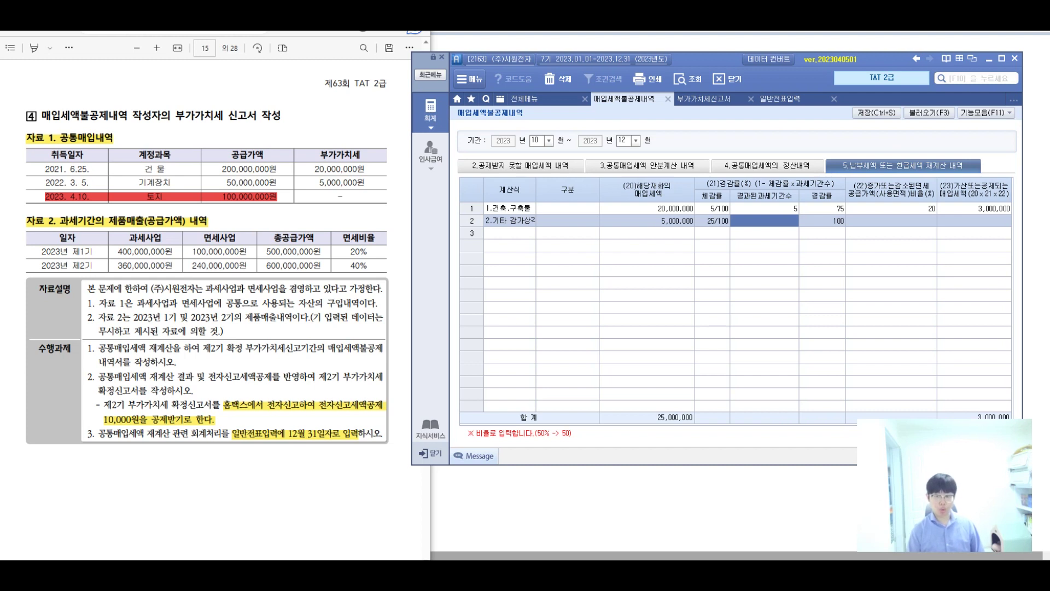
{"action": "type", "text": "3"}
{"action": "key", "text": "Return"}
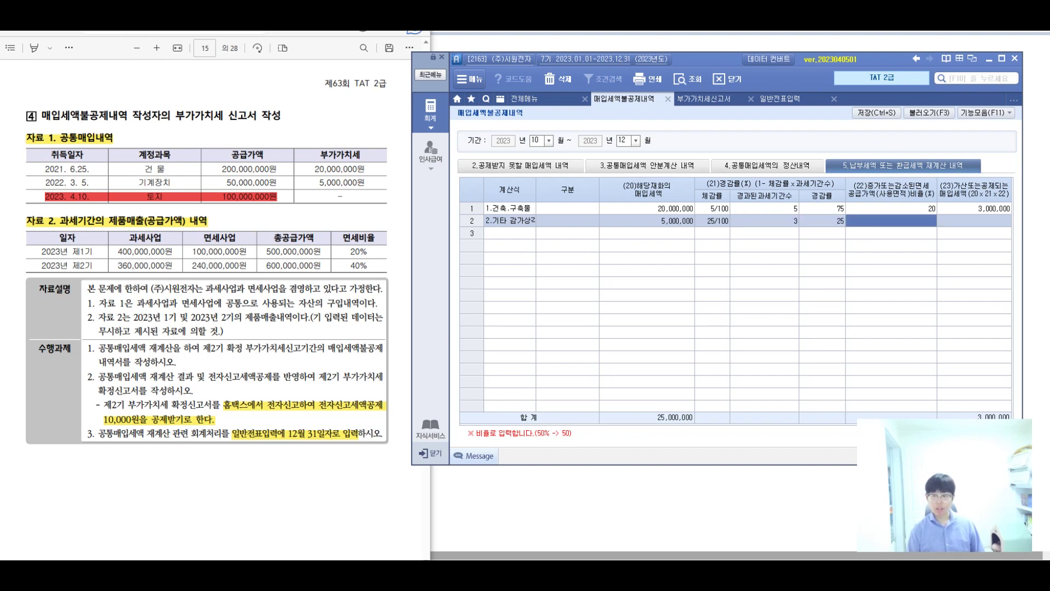
{"action": "type", "text": "20"}
{"action": "key", "text": "Return"}
{"action": "key", "text": "Return"}
{"action": "key", "text": "Up"}
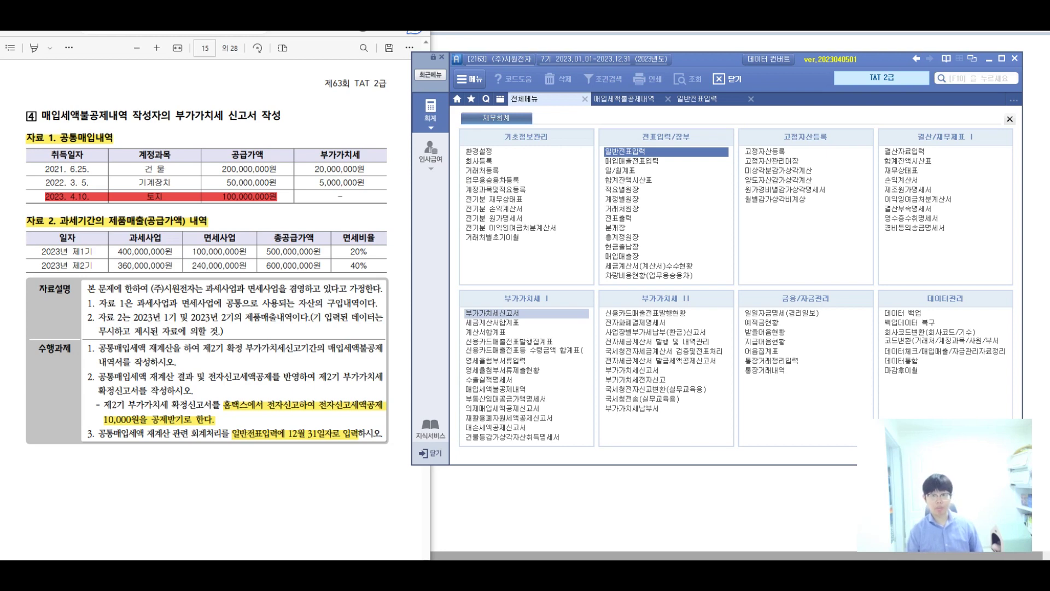
- Load the saved 부가가치세신고서 for October 1 to December 31, 2023, and check the breakdown of 공제받지못할매입세액
{"action": "left_click", "coordinate": [492, 312]}
{"action": "type", "text": "10"}
{"action": "key", "text": "Return"}
{"action": "type", "text": "12"}
{"action": "key", "text": "Return"}
{"action": "key", "text": "Return"}
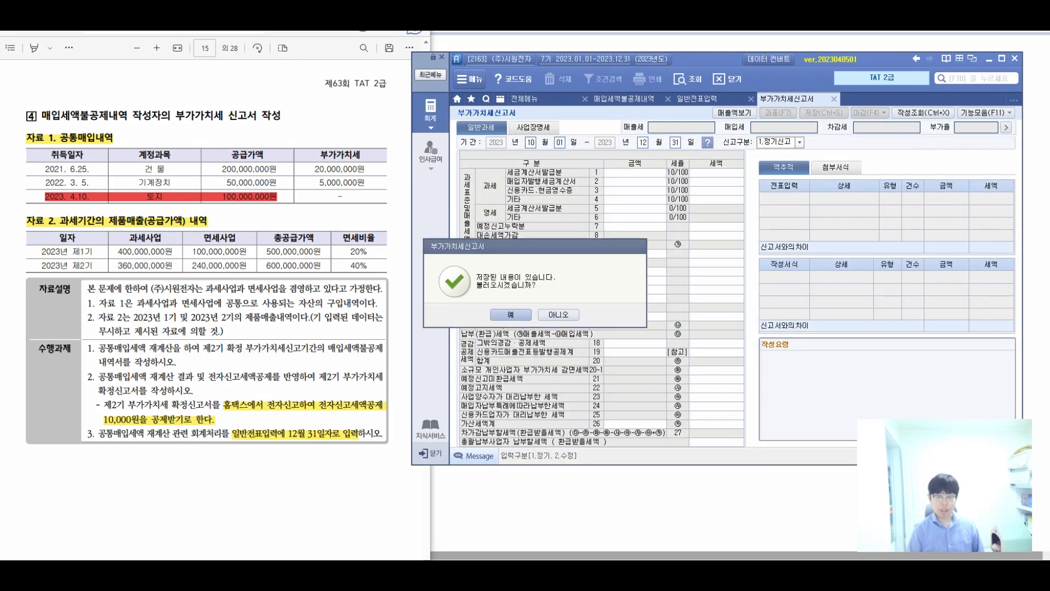
{"action": "key", "text": "Return"}
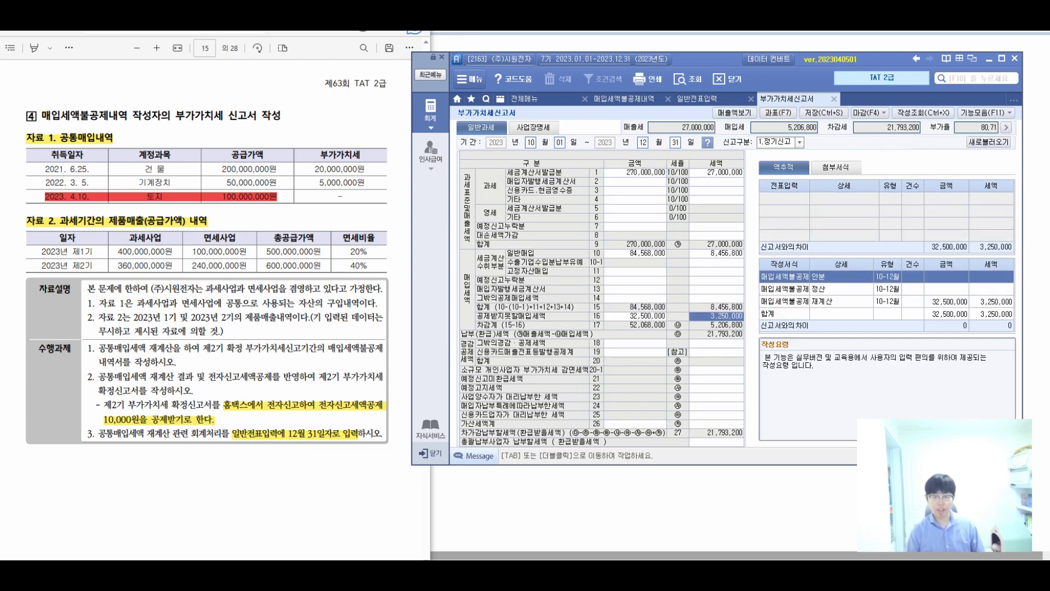
{"action": "key", "text": "Tab"}
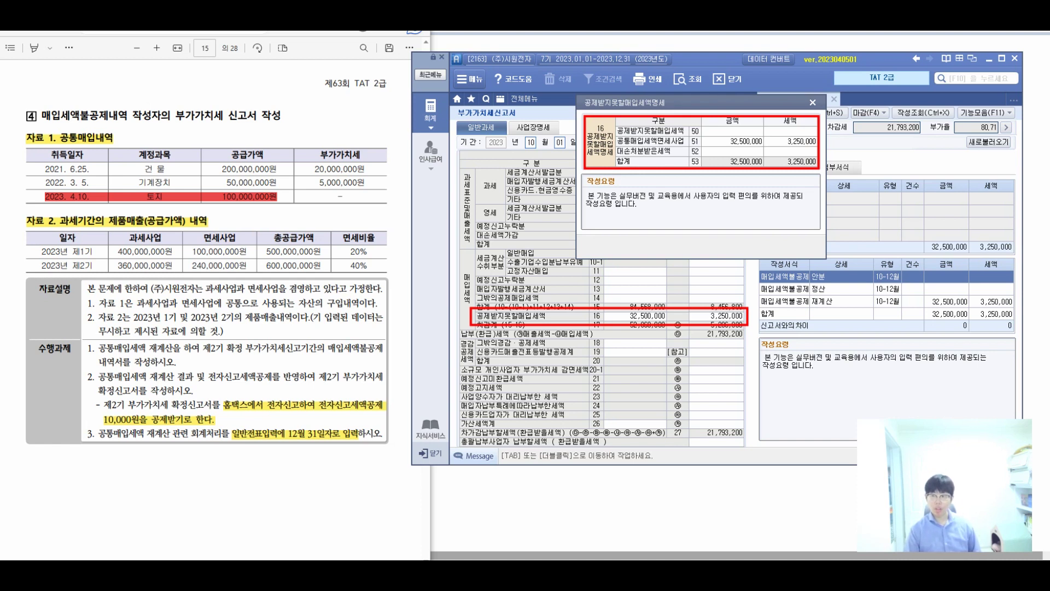
{"action": "left_click", "coordinate": [812, 103]}
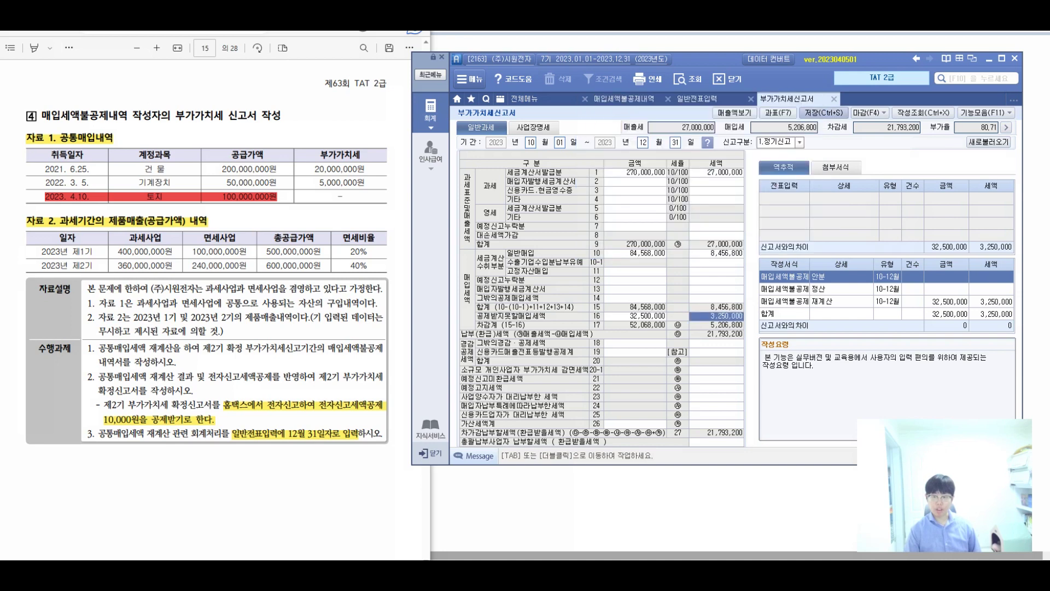
- Enter 10,000 as the 전자신고및전자고지 세액 under 그밖의경감·공제세액 and save the VAT return
{"action": "left_click", "coordinate": [717, 343]}
{"action": "left_click_drag", "start_coordinate": [657, 159], "coordinate": [556, 91]}
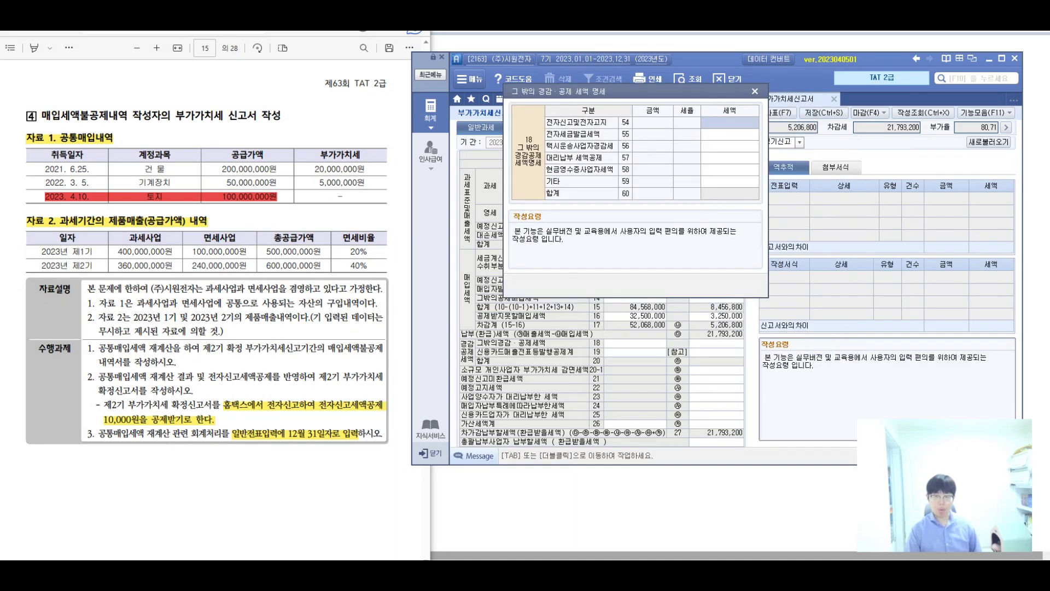
{"action": "type", "text": "100009"}
{"action": "key", "text": "Return"}
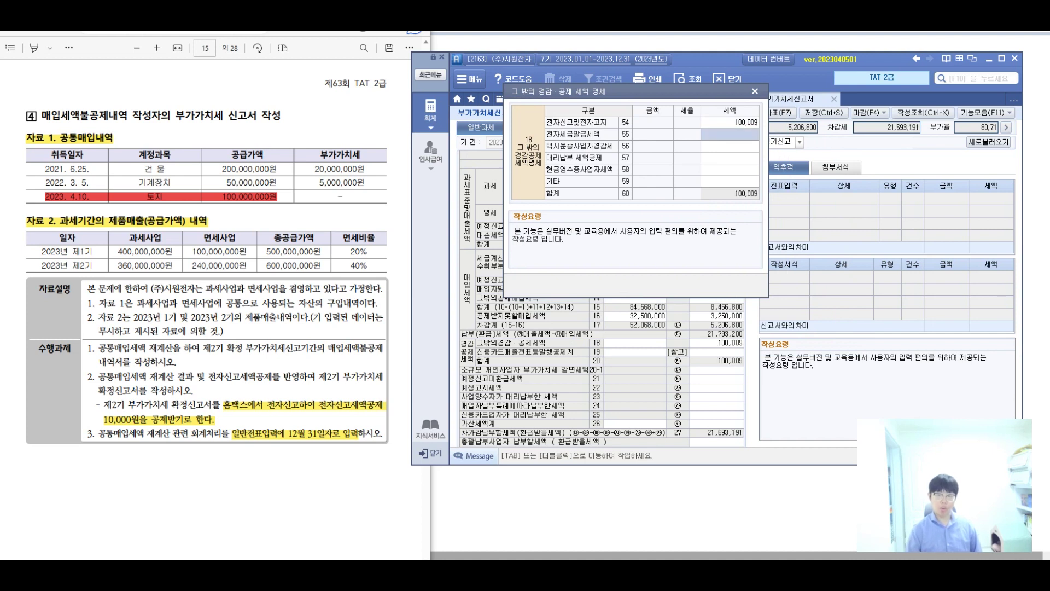
{"action": "type", "text": "10000"}
{"action": "key", "text": "Return"}
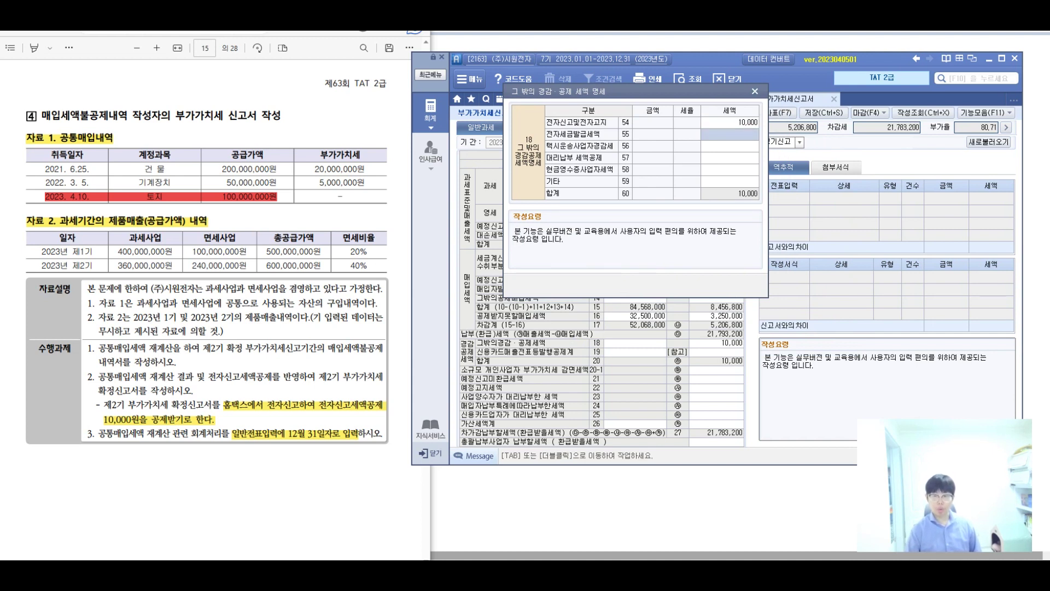
{"action": "key", "text": "Escape"}
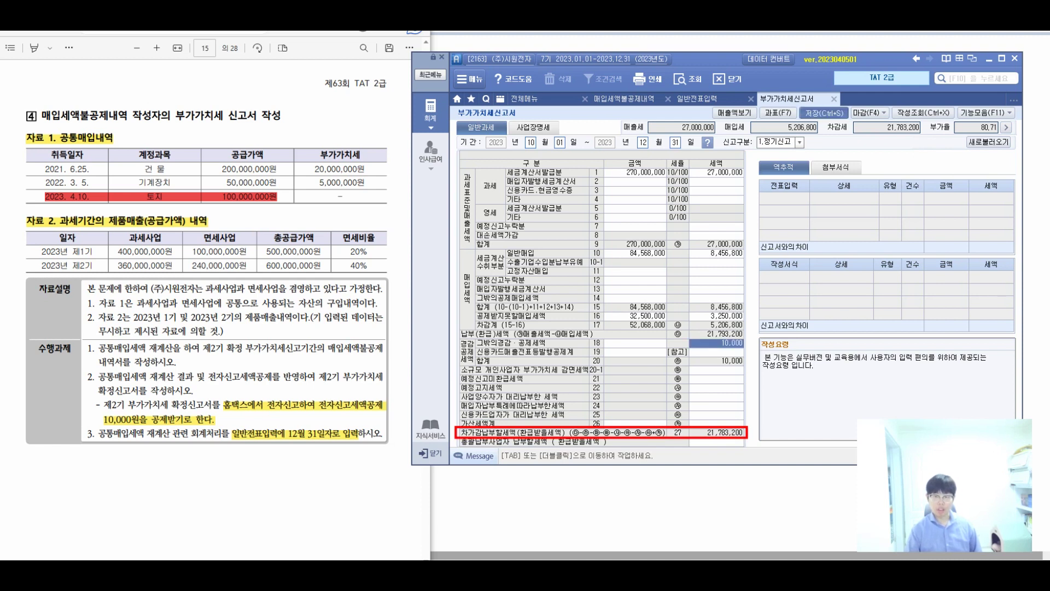
{"action": "key", "text": "ctrl+s"}
{"action": "key", "text": "Return"}
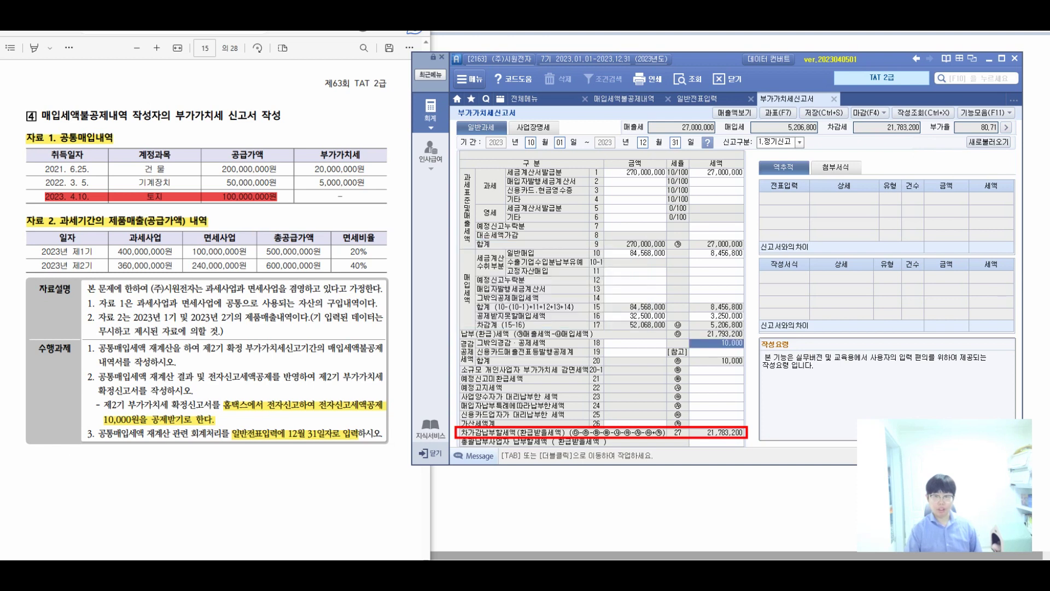
{"action": "key", "text": "Escape"}
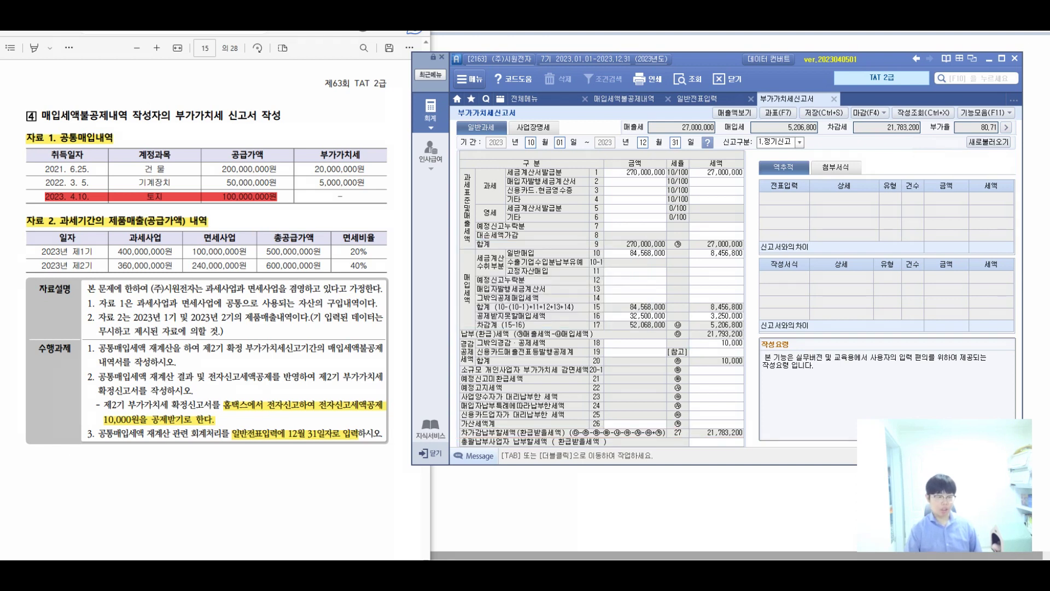
- Go to 일반전표입력 and handwrite an arrow with "부가세공제시 차) 부가세대급금" below task 3, underlining the account
{"action": "key", "text": "alt+Tab"}
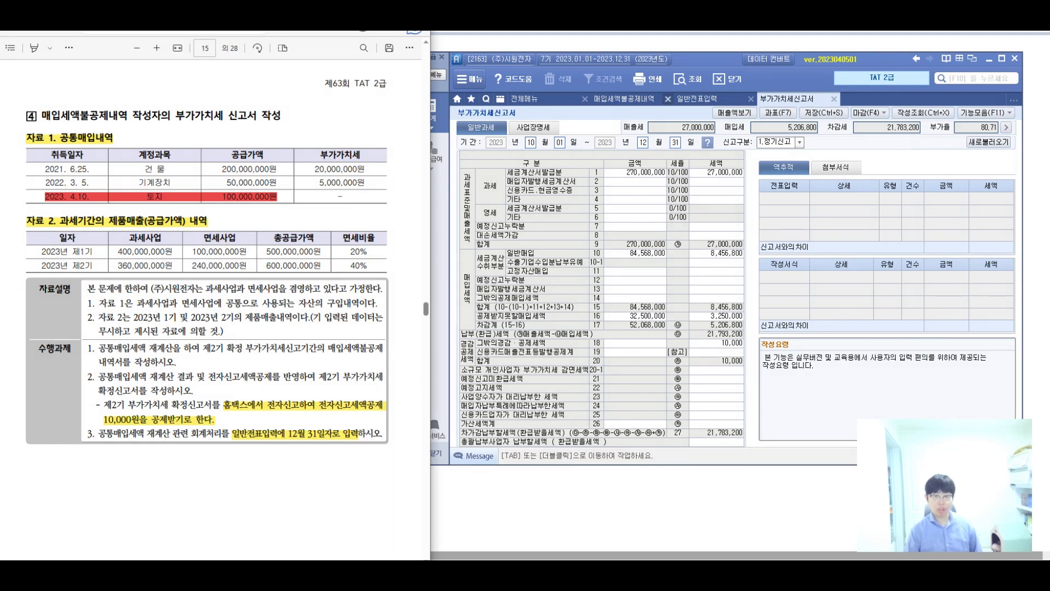
{"action": "left_click", "coordinate": [697, 99]}
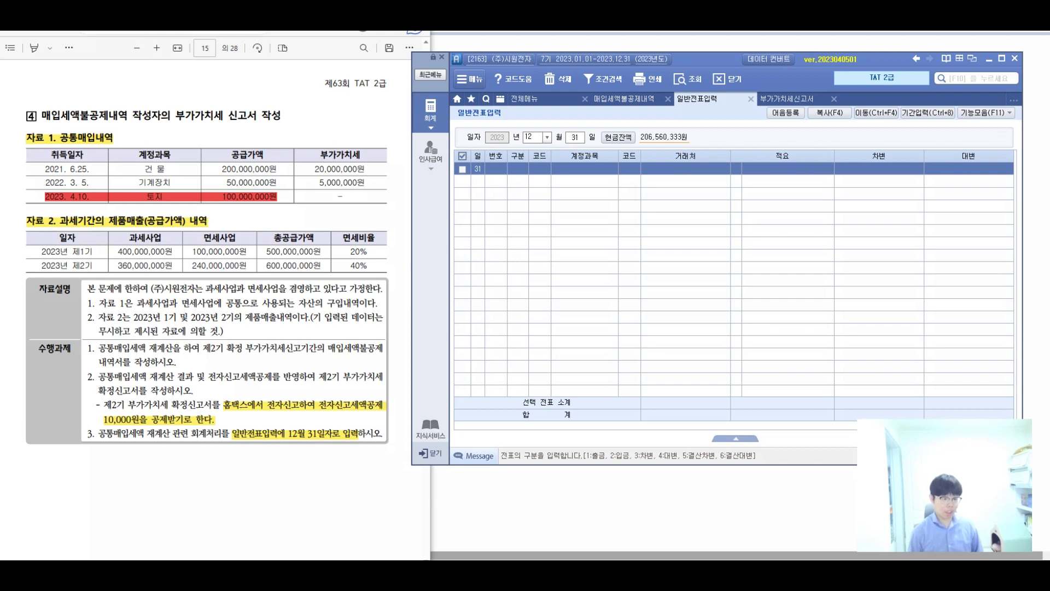
{"action": "mouse_move", "coordinate": [92, 446]}
{"action": "left_mouse_down"}
{"action": "mouse_move", "coordinate": [111, 479]}
{"action": "mouse_move", "coordinate": [167, 472]}
{"action": "mouse_move", "coordinate": [203, 492]}
{"action": "mouse_move", "coordinate": [227, 476]}
{"action": "mouse_move", "coordinate": [274, 498]}
{"action": "mouse_move", "coordinate": [300, 466]}
{"action": "mouse_move", "coordinate": [338, 486]}
{"action": "left_mouse_up"}
{"action": "left_click_drag", "start_coordinate": [313, 500], "coordinate": [346, 487]}
{"action": "left_click_drag", "start_coordinate": [336, 491], "coordinate": [334, 504]}
{"action": "mouse_move", "coordinate": [354, 465]}
{"action": "left_mouse_down"}
{"action": "mouse_move", "coordinate": [357, 498]}
{"action": "mouse_move", "coordinate": [426, 499]}
{"action": "mouse_move", "coordinate": [436, 466]}
{"action": "left_mouse_up"}
{"action": "left_click_drag", "start_coordinate": [331, 521], "coordinate": [465, 508]}
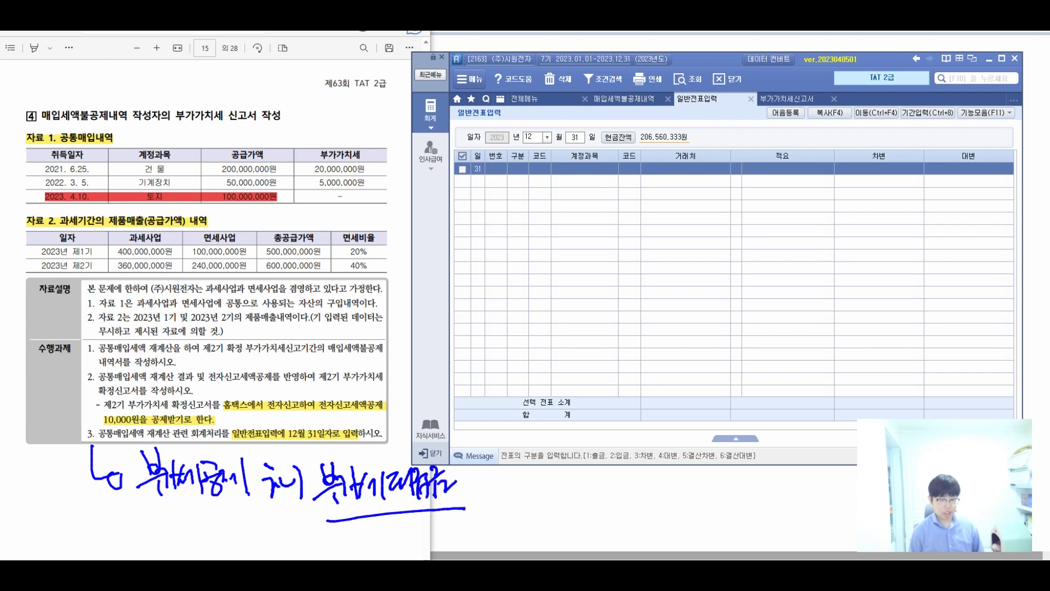
- Extend the note with an arrow, a circled "취소" and "대) 부가세대급금"
{"action": "left_click_drag", "start_coordinate": [513, 479], "coordinate": [512, 480]}
{"action": "left_click_drag", "start_coordinate": [552, 464], "coordinate": [543, 491]}
{"action": "mouse_move", "coordinate": [547, 492]}
{"action": "left_mouse_down"}
{"action": "mouse_move", "coordinate": [569, 487]}
{"action": "mouse_move", "coordinate": [578, 504]}
{"action": "mouse_move", "coordinate": [594, 486]}
{"action": "left_mouse_up"}
{"action": "left_click_drag", "start_coordinate": [589, 488], "coordinate": [600, 495]}
{"action": "left_click_drag", "start_coordinate": [572, 452], "coordinate": [568, 454]}
{"action": "left_click_drag", "start_coordinate": [645, 474], "coordinate": [659, 491]}
{"action": "left_click_drag", "start_coordinate": [665, 466], "coordinate": [673, 494]}
{"action": "mouse_move", "coordinate": [695, 464]}
{"action": "left_mouse_down"}
{"action": "mouse_move", "coordinate": [693, 482]}
{"action": "mouse_move", "coordinate": [705, 484]}
{"action": "left_mouse_up"}
{"action": "mouse_move", "coordinate": [683, 483]}
{"action": "left_mouse_down"}
{"action": "mouse_move", "coordinate": [715, 481]}
{"action": "mouse_move", "coordinate": [717, 495]}
{"action": "left_mouse_up"}
{"action": "mouse_move", "coordinate": [727, 468]}
{"action": "left_mouse_down"}
{"action": "mouse_move", "coordinate": [728, 508]}
{"action": "mouse_move", "coordinate": [737, 487]}
{"action": "left_mouse_up"}
{"action": "mouse_move", "coordinate": [739, 475]}
{"action": "left_mouse_down"}
{"action": "mouse_move", "coordinate": [732, 495]}
{"action": "mouse_move", "coordinate": [747, 495]}
{"action": "left_mouse_up"}
{"action": "mouse_move", "coordinate": [757, 474]}
{"action": "left_mouse_down"}
{"action": "mouse_move", "coordinate": [757, 503]}
{"action": "mouse_move", "coordinate": [811, 508]}
{"action": "mouse_move", "coordinate": [820, 477]}
{"action": "mouse_move", "coordinate": [836, 502]}
{"action": "left_mouse_up"}
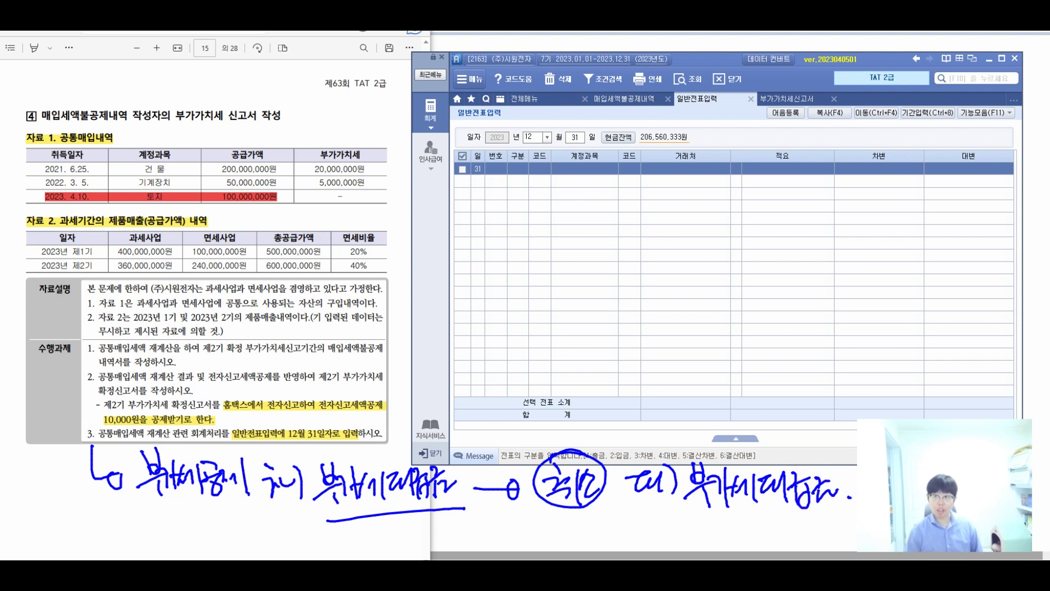
- Enter a December 31 credit line for 135 부가세대급금 with 거래처 2-4 and an amount of 3,250,000
{"action": "left_click", "coordinate": [518, 169]}
{"action": "type", "text": "4"}
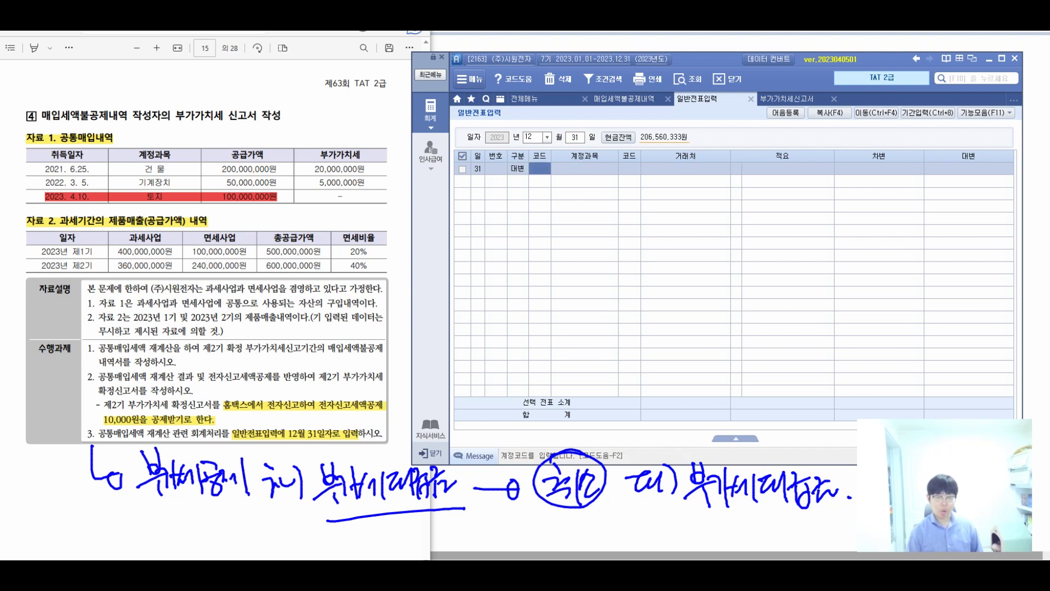
{"action": "type", "text": "135"}
{"action": "key", "text": "Return"}
{"action": "key", "text": "Return"}
{"action": "type", "text": "2-4"}
{"action": "key", "text": "Return"}
{"action": "key", "text": "Return"}
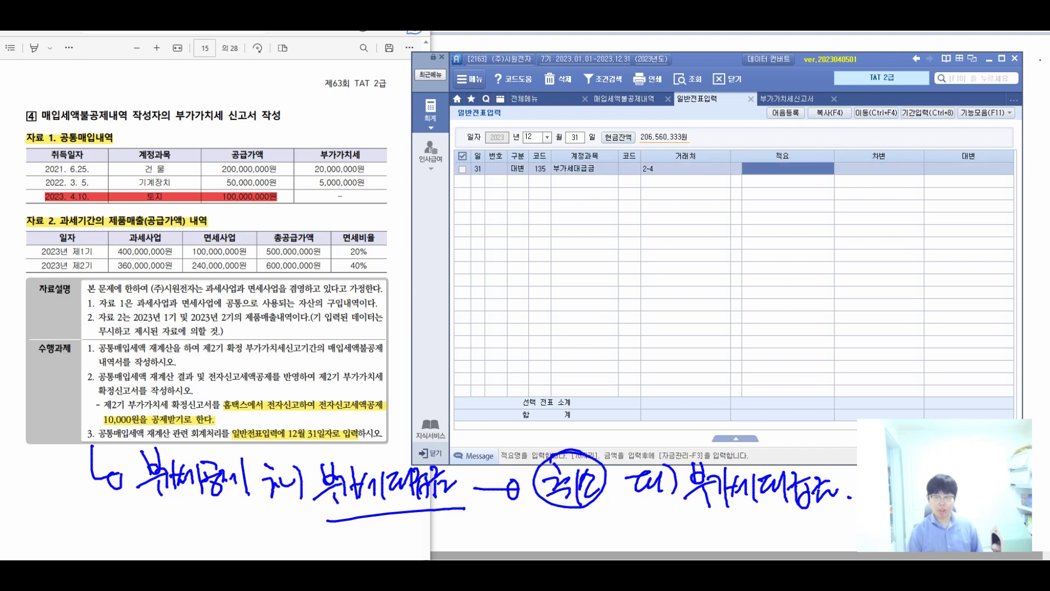
{"action": "key", "text": "Return"}
{"action": "type", "text": "3250000"}
{"action": "key", "text": "Return"}
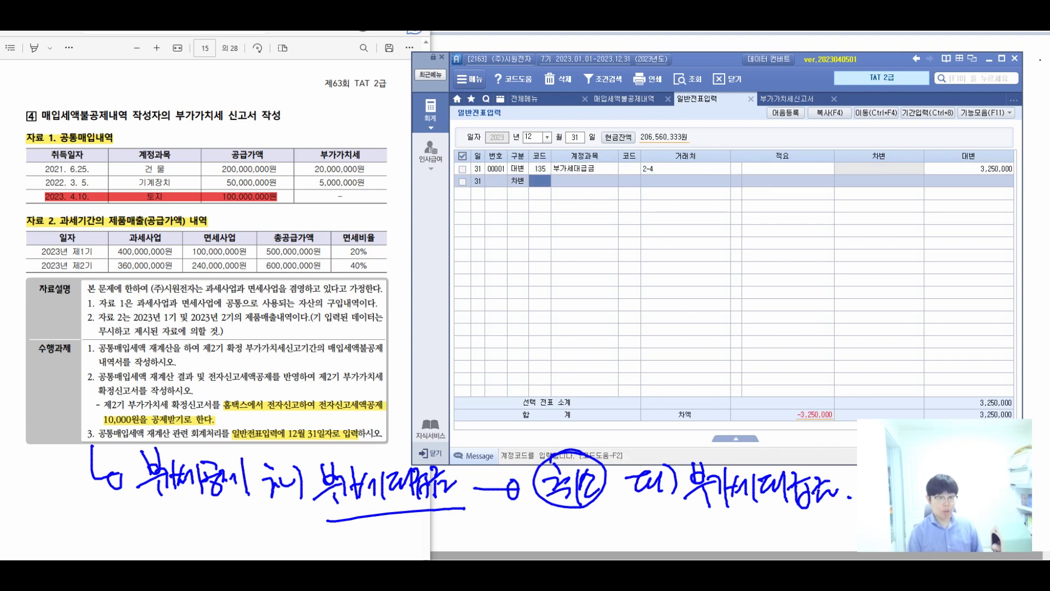
- Add a debit line for 202 건물 with 거래처 2-4 and an amount of 3,000,000
{"action": "type", "text": "202"}
{"action": "key", "text": "Return"}
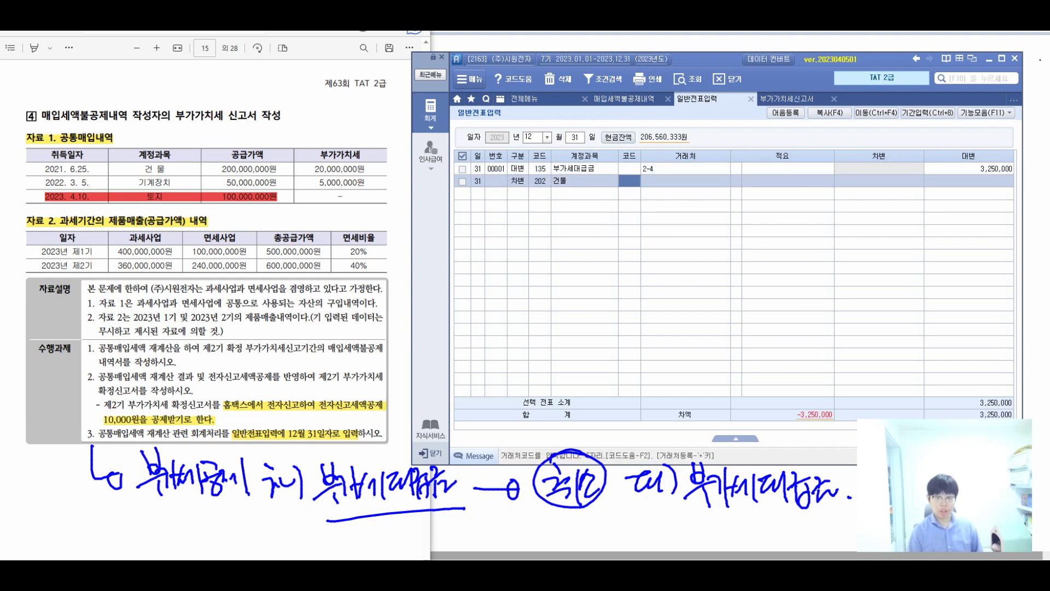
{"action": "type", "text": "2-4"}
{"action": "key", "text": "Return"}
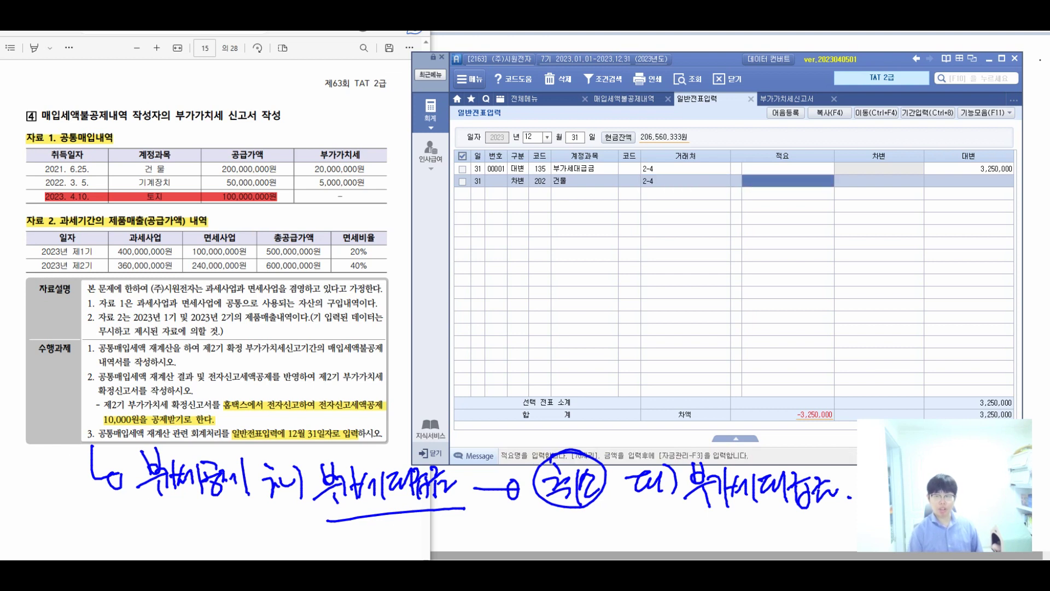
{"action": "key", "text": "Return"}
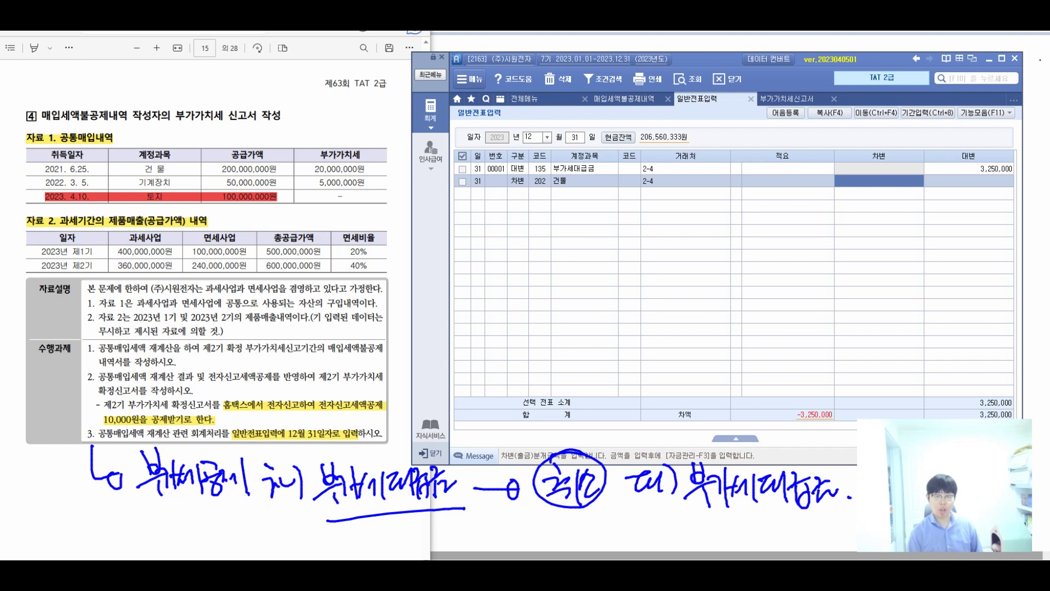
{"action": "type", "text": "3,000,000"}
{"action": "key", "text": "Return"}
- Add a debit line for 206 기계장치 with 거래처 2-4 and an amount of 250,000
{"action": "type", "text": "3"}
{"action": "key", "text": "Return"}
{"action": "type", "text": "206"}
{"action": "key", "text": "Return"}
{"action": "key", "text": "Return"}
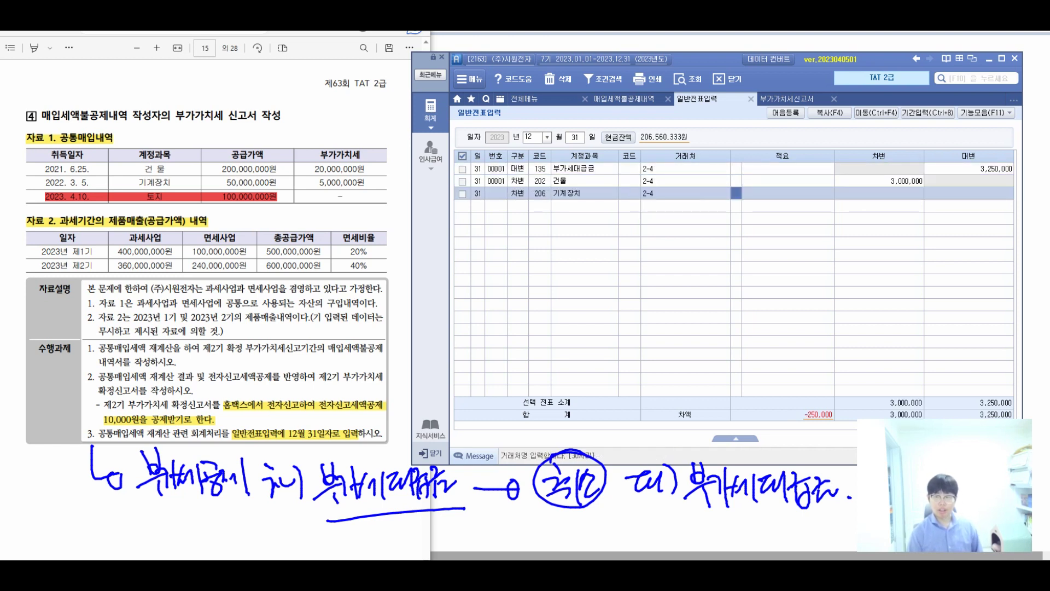
{"action": "key", "text": "Return"}
{"action": "type", "text": "4"}
{"action": "key", "text": "Return"}
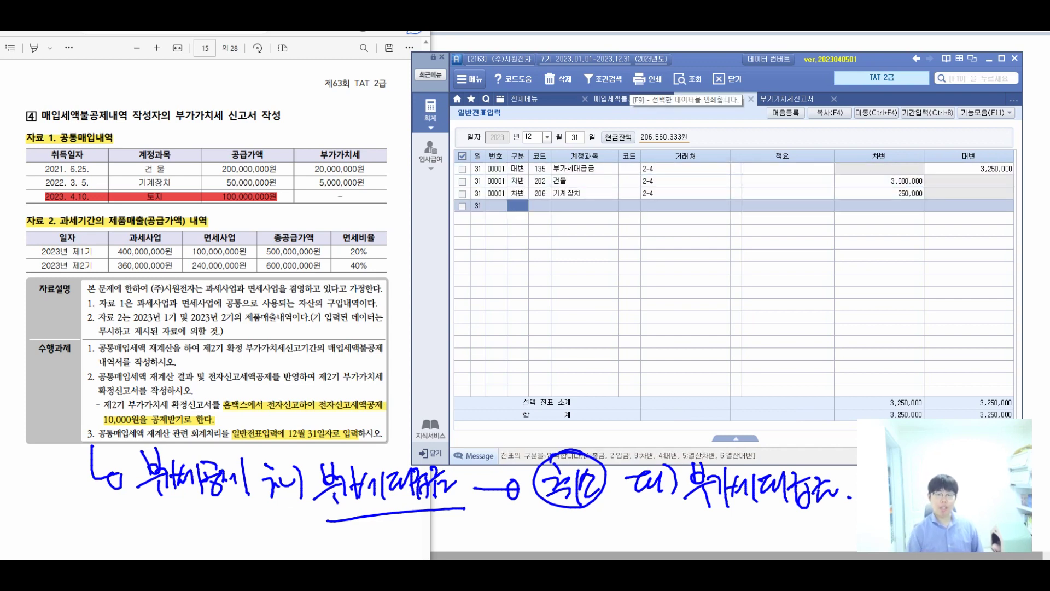
- Review the completed 매입세액불공제내역 and 부가가치세신고서, and return to the 일반전표입력 entries
{"action": "left_click", "coordinate": [624, 99]}
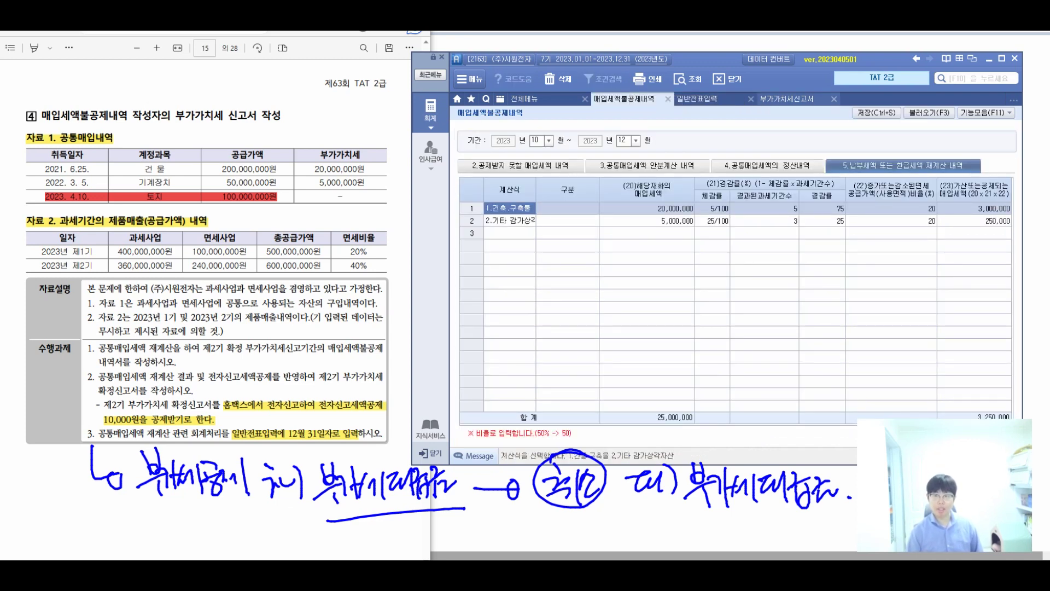
{"action": "left_click", "coordinate": [786, 98]}
{"action": "left_click", "coordinate": [695, 98]}
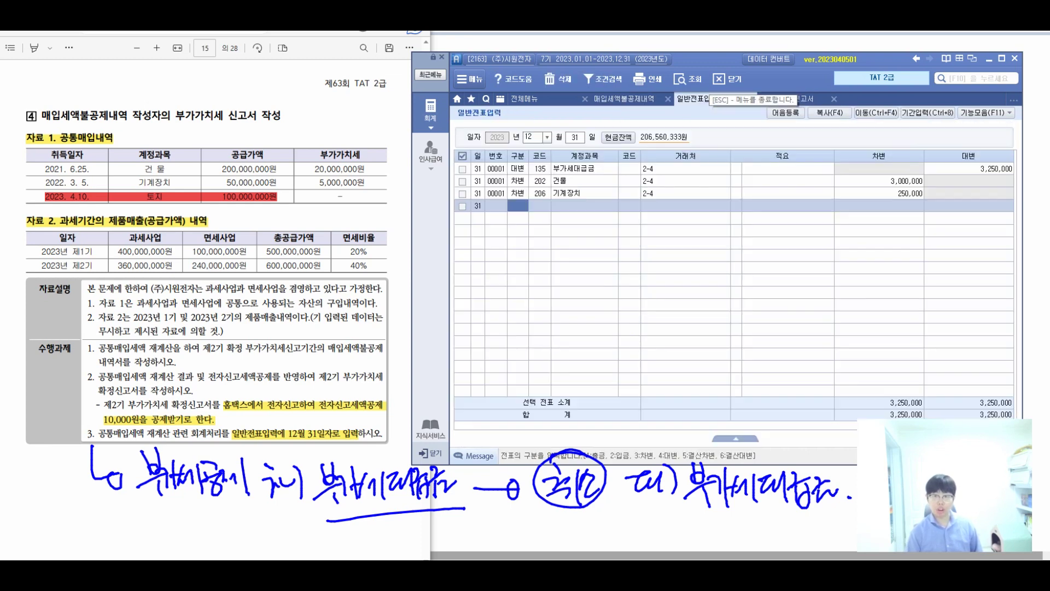